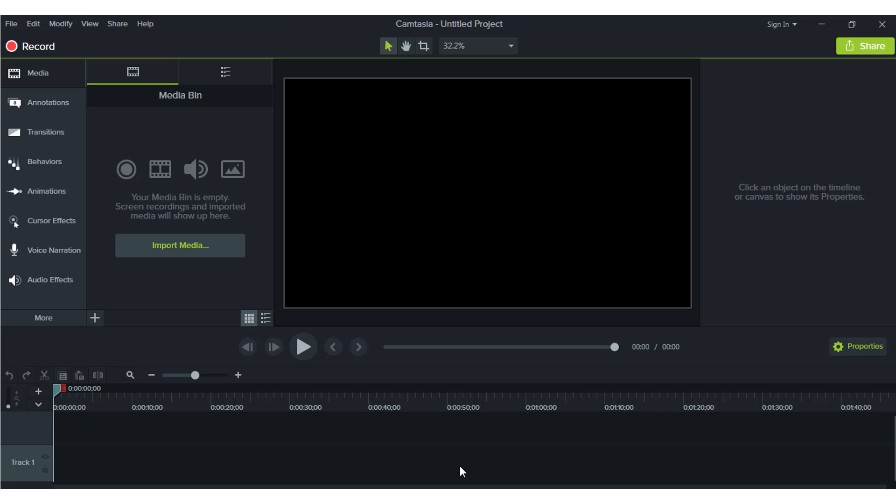
# - Look over the available editing, modification and view commands, including the list of tools
pyautogui.click(37, 22)
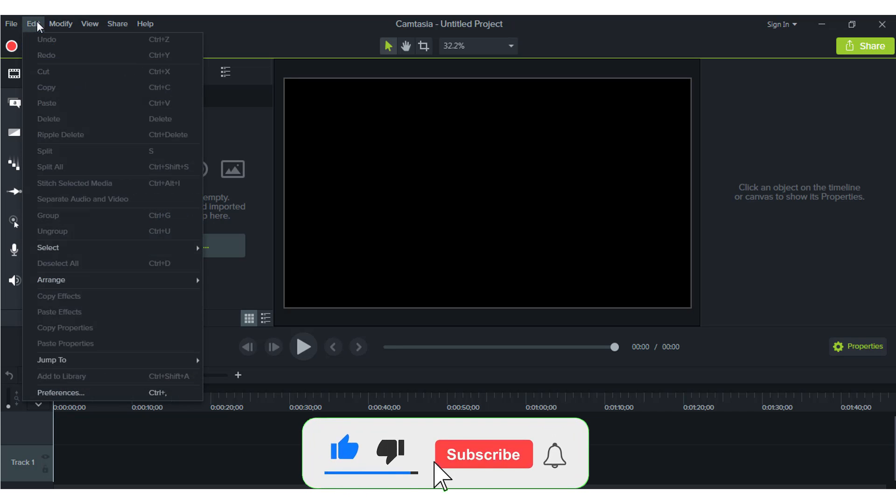
pyautogui.moveTo(64, 21)
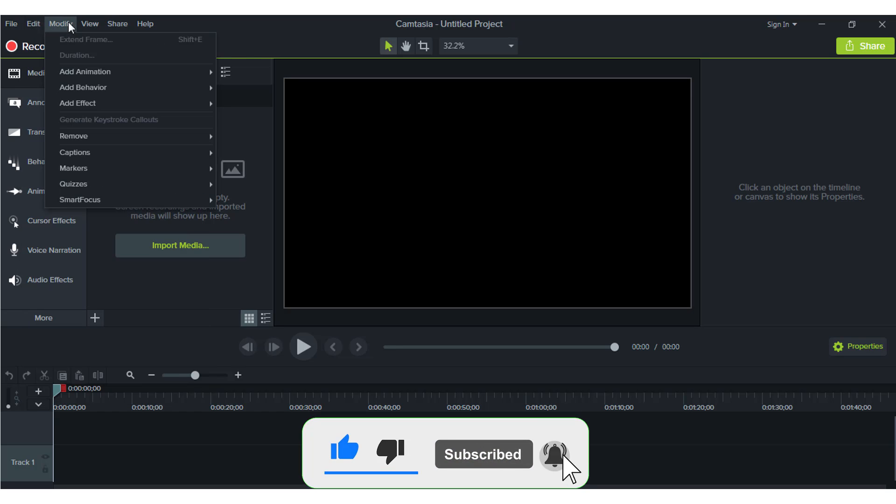
pyautogui.moveTo(95, 24)
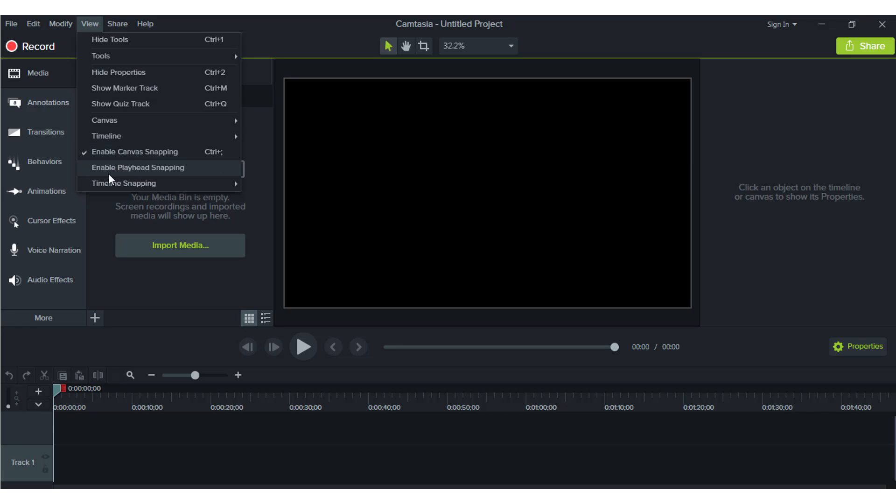
pyautogui.moveTo(105, 182)
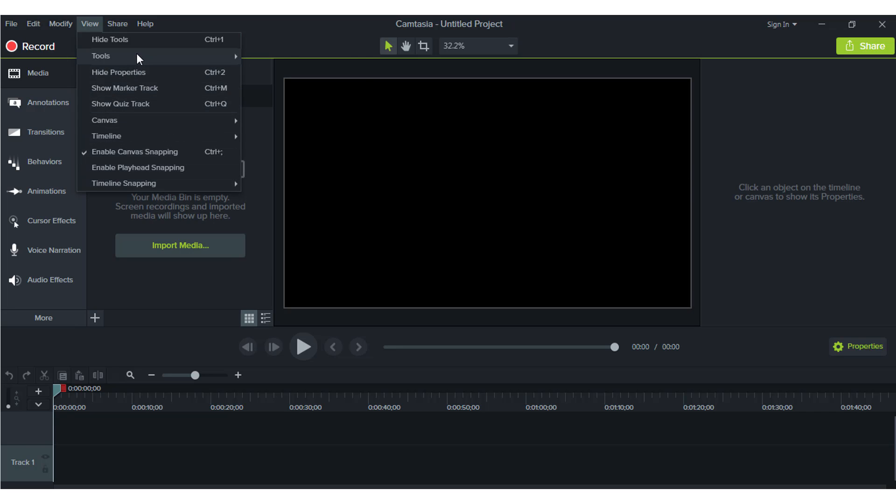
pyautogui.moveTo(137, 53)
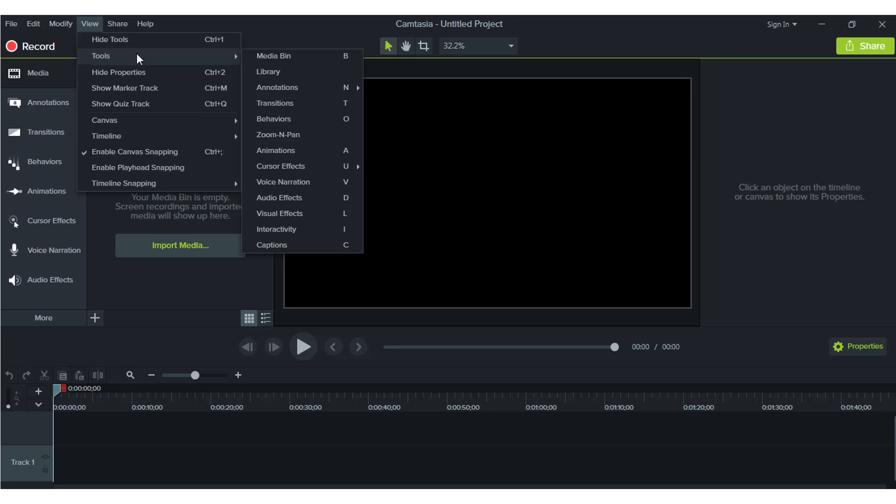
pyautogui.click(289, 18)
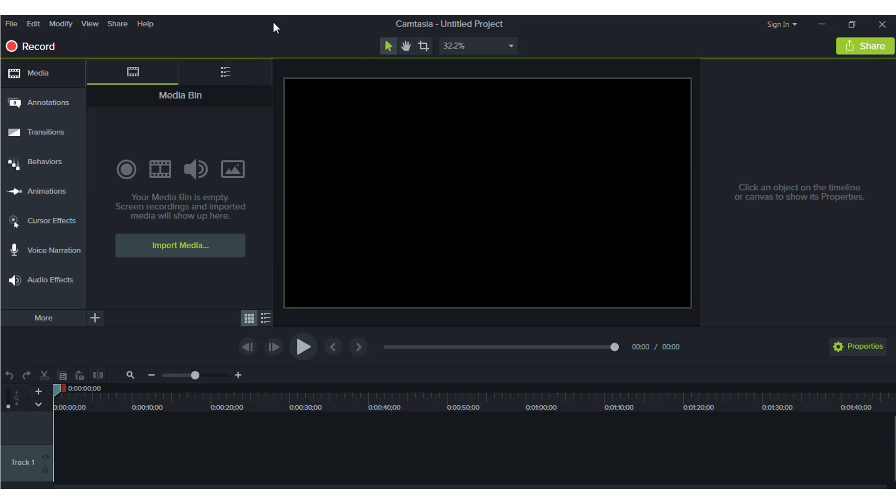
# - Review the project file commands and dismiss the Windows color scheme message
pyautogui.click(13, 26)
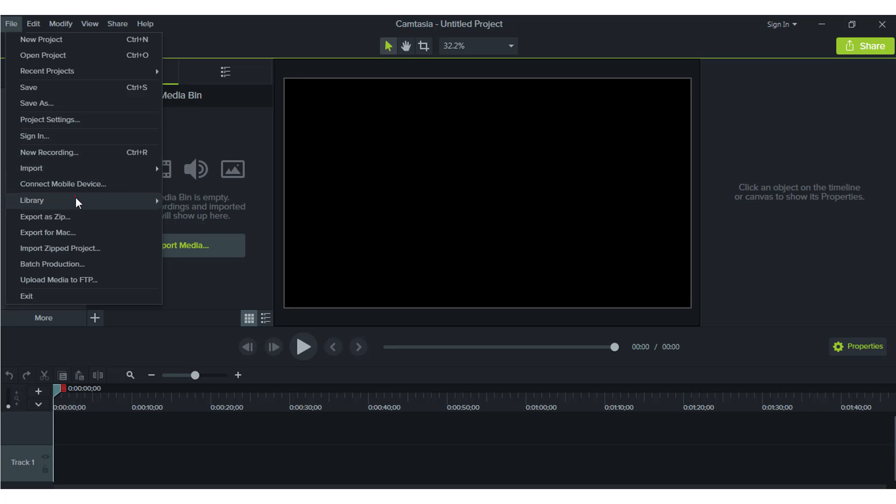
pyautogui.moveTo(77, 200)
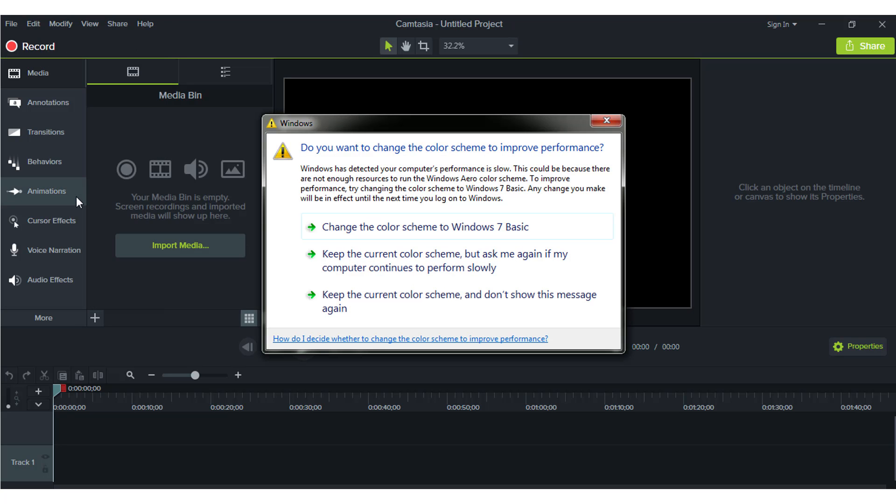
pyautogui.click(607, 121)
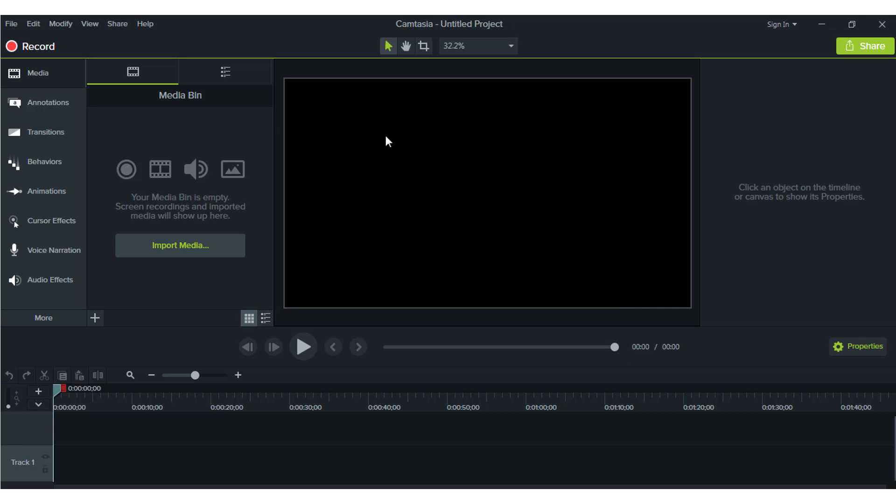
pyautogui.click(10, 24)
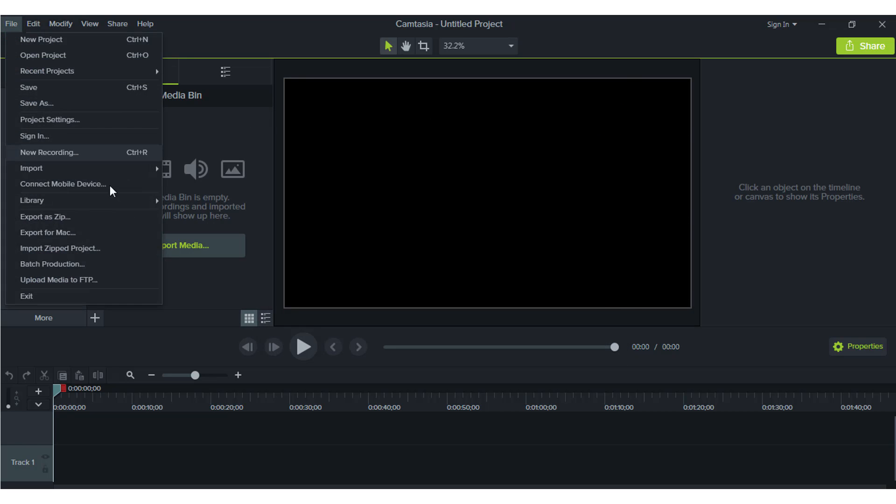
pyautogui.moveTo(123, 207)
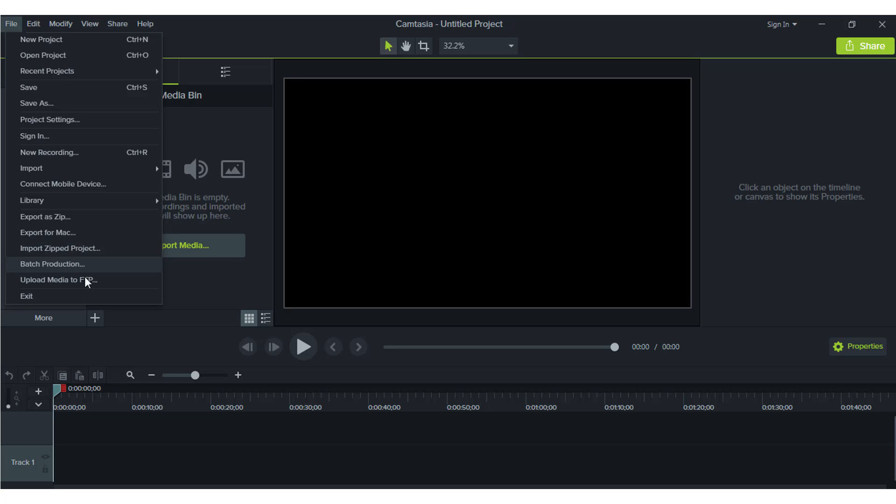
pyautogui.click(195, 310)
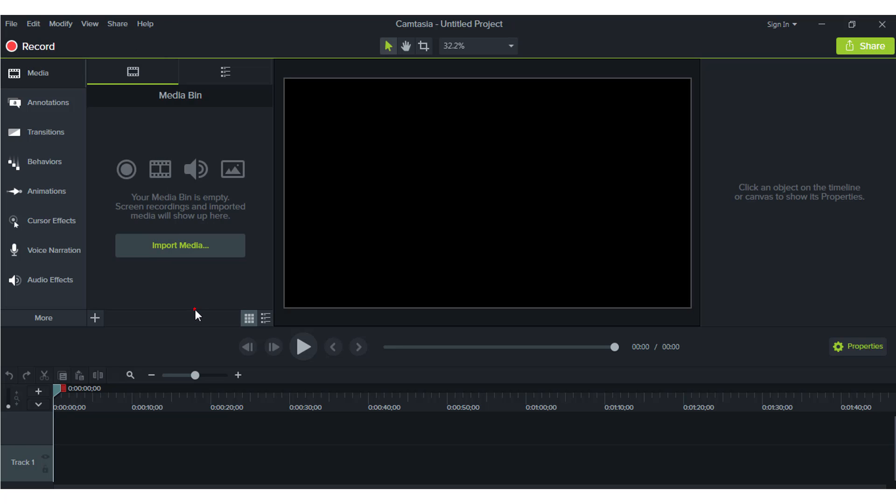
# - Examine the editing commands and the modification options for behaviors, visual, audio and cursor effects, removal and markers
pyautogui.click(33, 26)
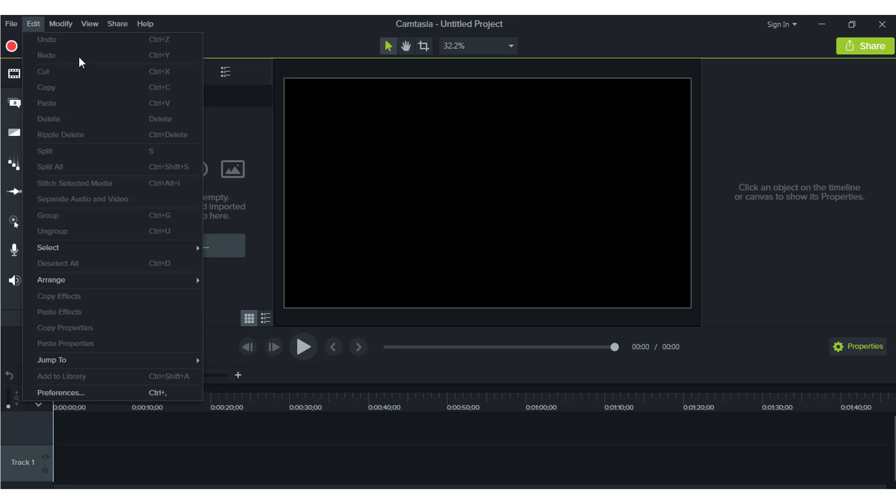
pyautogui.moveTo(65, 23)
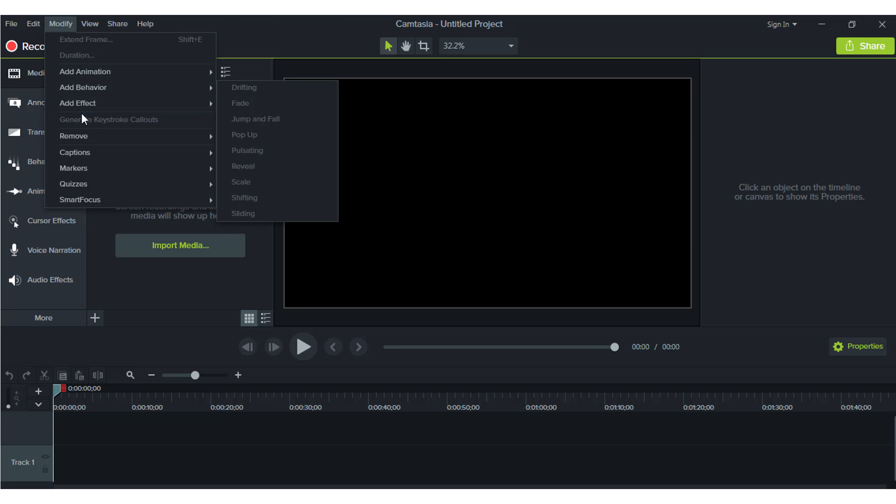
pyautogui.moveTo(80, 107)
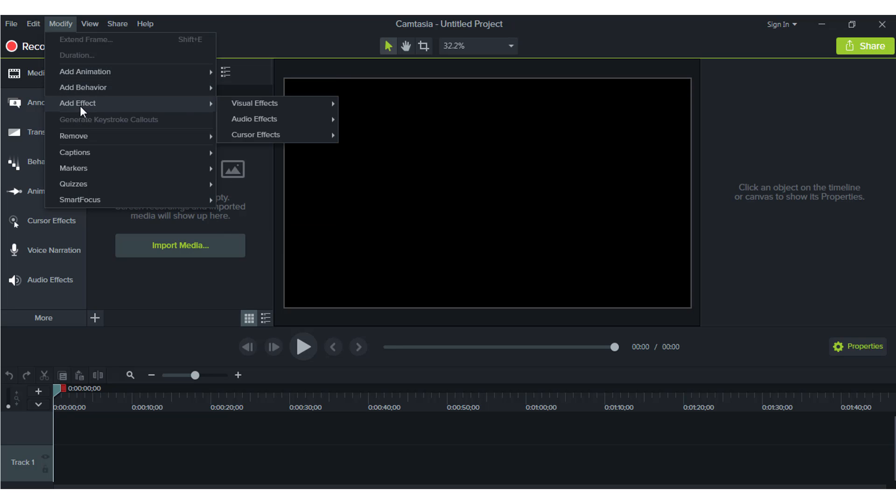
pyautogui.moveTo(256, 119)
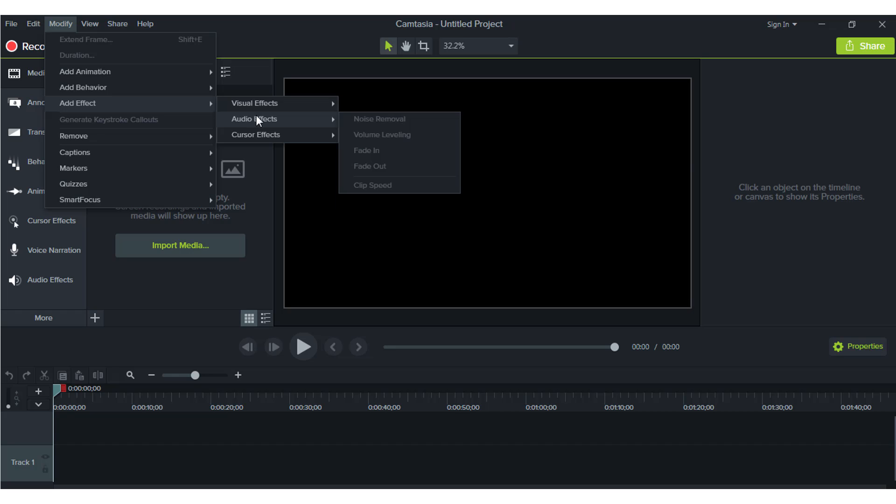
pyautogui.moveTo(109, 142)
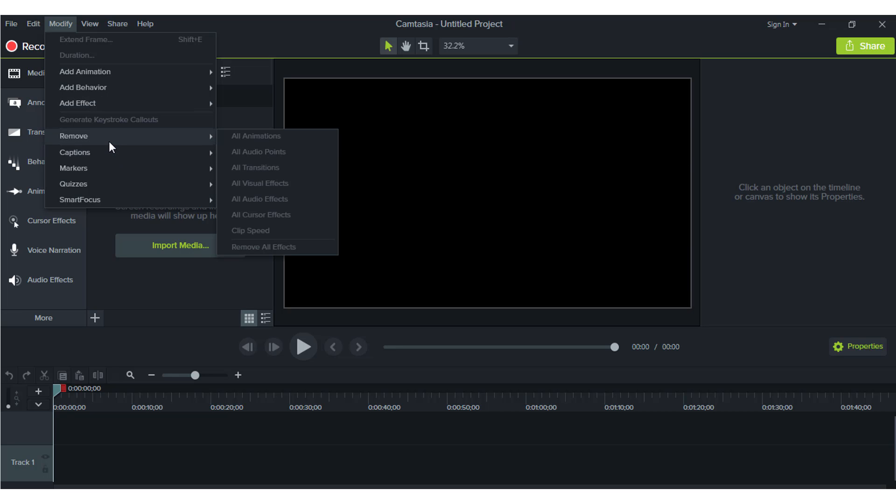
pyautogui.moveTo(99, 173)
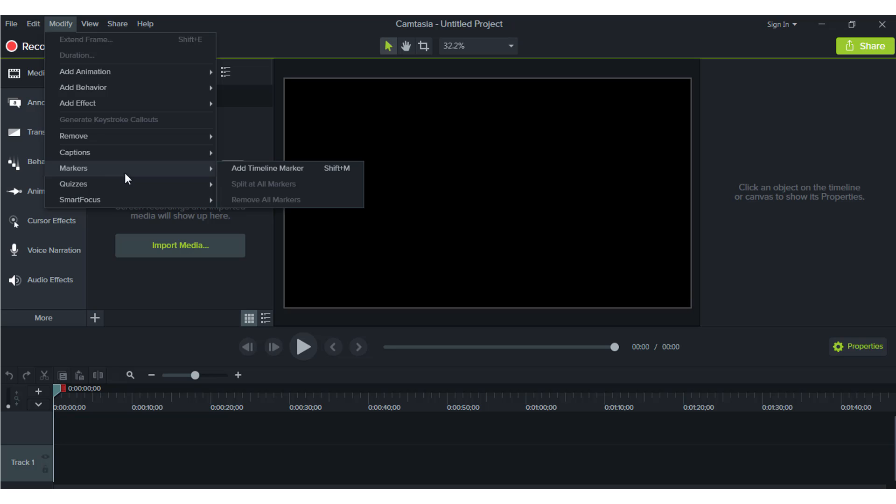
pyautogui.click(72, 21)
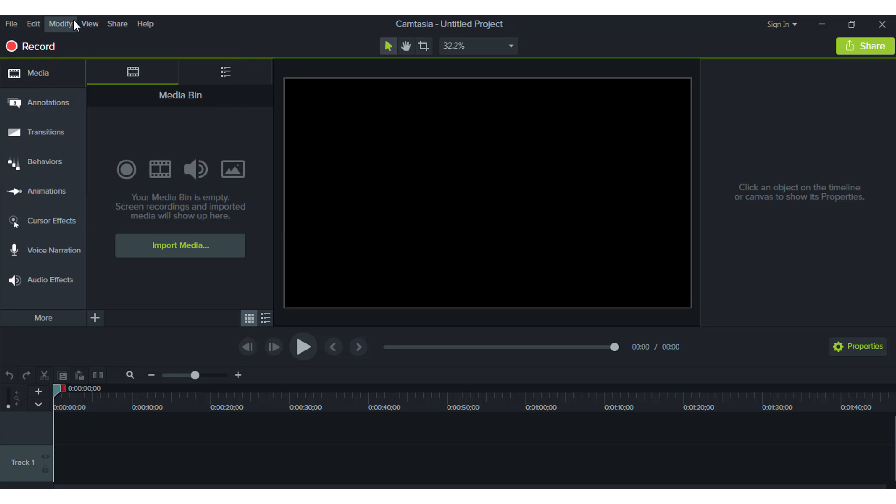
# - Examine the view, sharing and help commands, including the custom production options
pyautogui.click(88, 24)
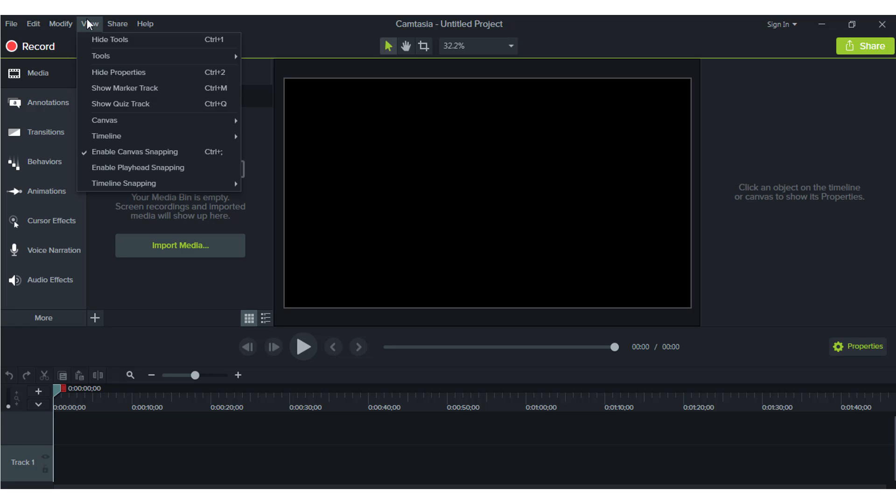
pyautogui.click(116, 24)
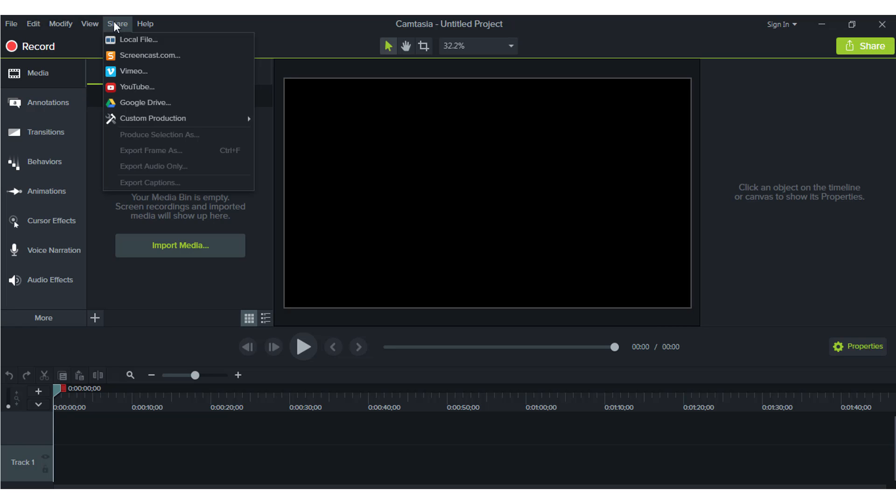
pyautogui.moveTo(209, 122)
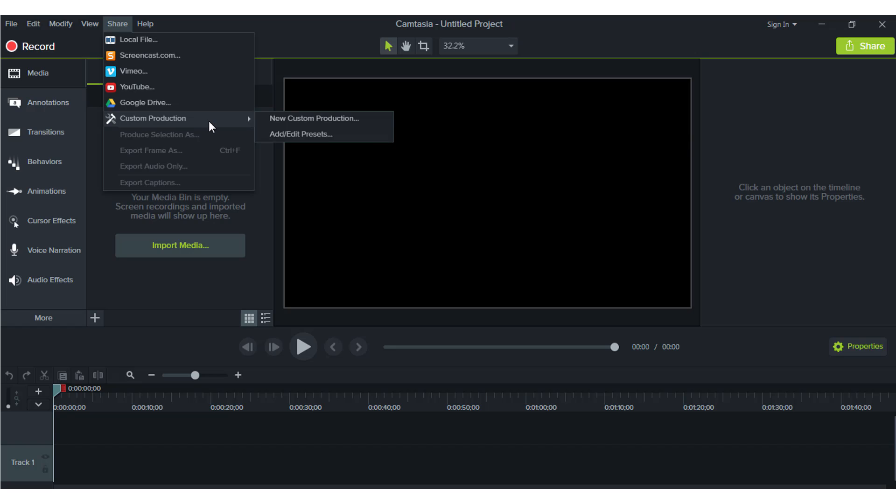
pyautogui.moveTo(150, 26)
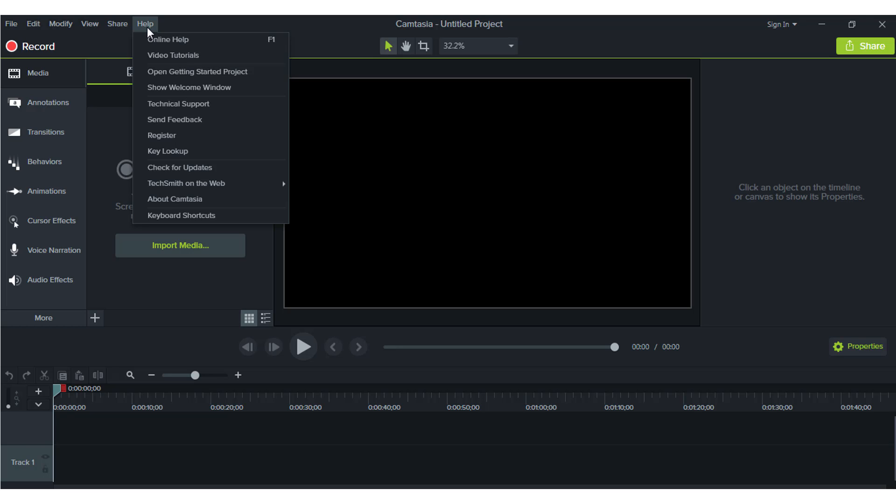
pyautogui.click(250, 16)
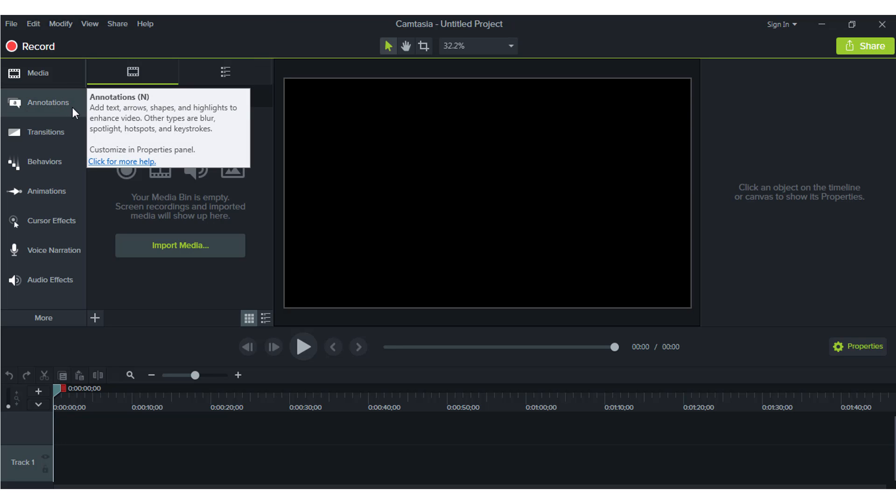
# - Browse the annotation categories: Callouts, Arrows & Lines, Shapes, Blur & Highlight, Sketch Motion and Keystroke Callouts
pyautogui.click(47, 106)
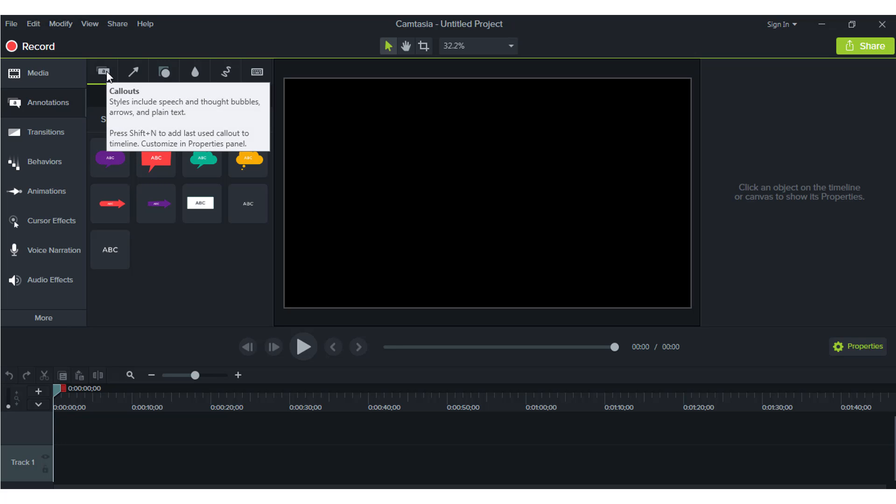
pyautogui.click(140, 74)
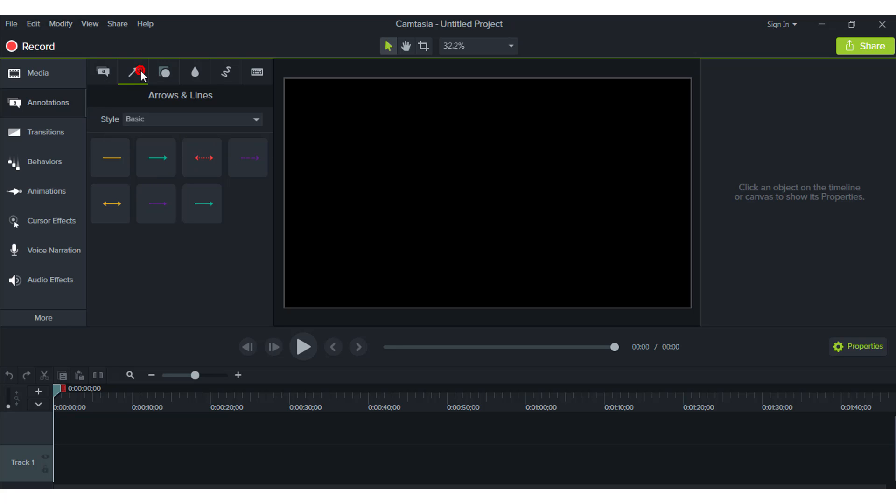
pyautogui.click(164, 72)
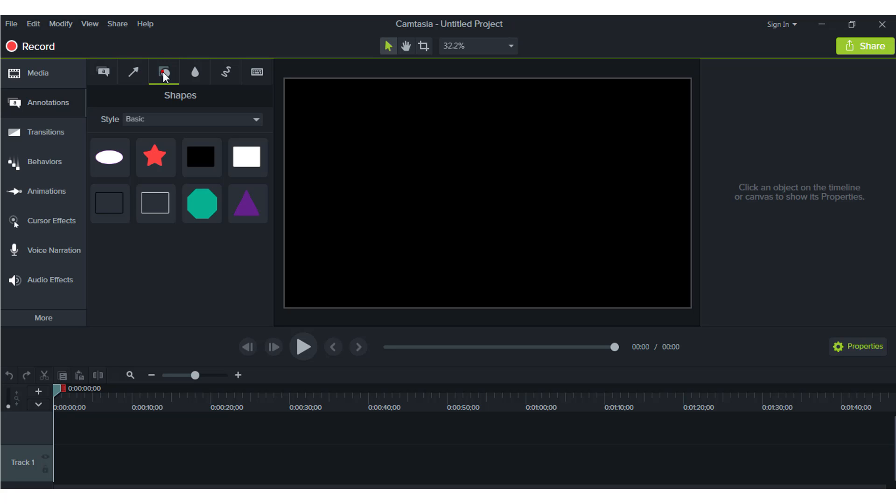
pyautogui.click(194, 75)
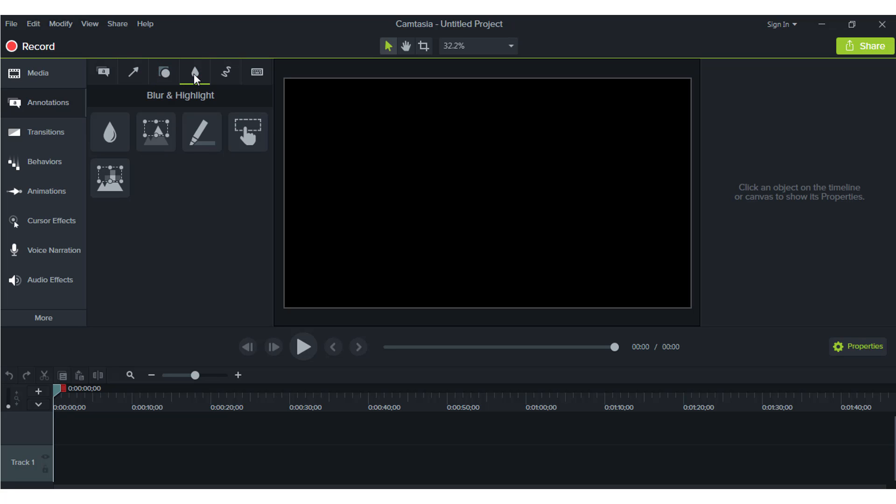
pyautogui.click(224, 75)
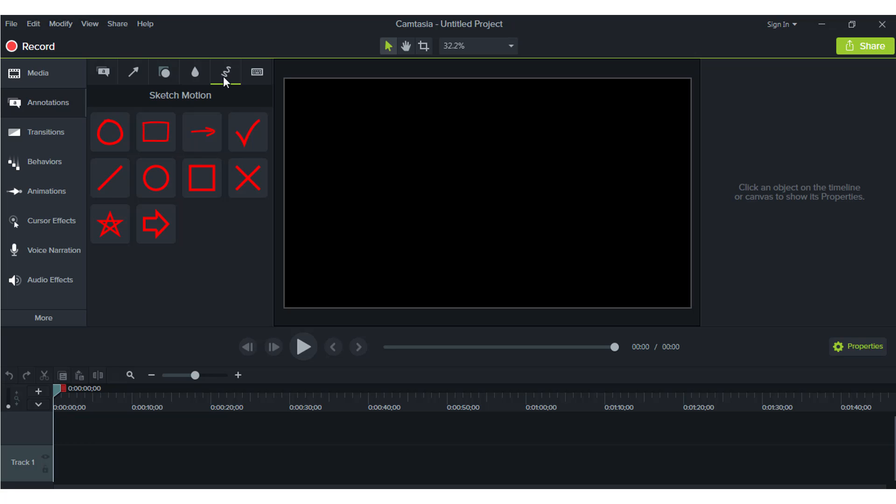
pyautogui.click(259, 71)
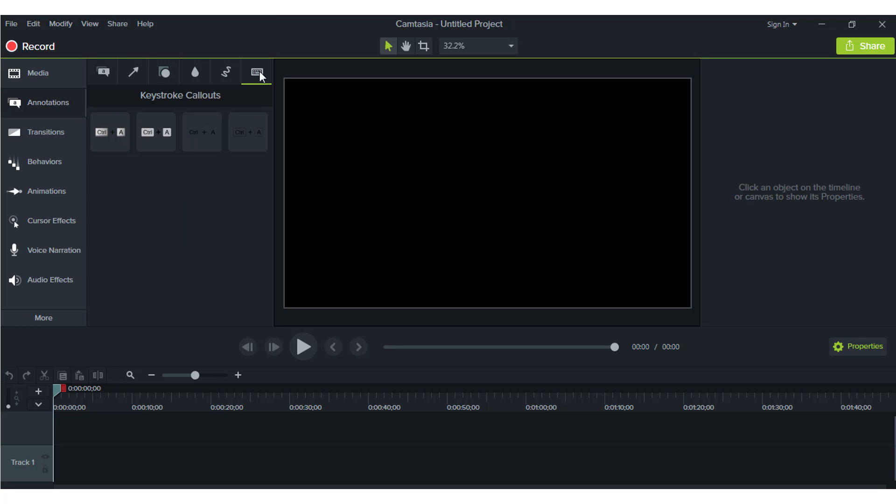
# - Browse the available transitions and the types they can be filtered by
pyautogui.click(35, 130)
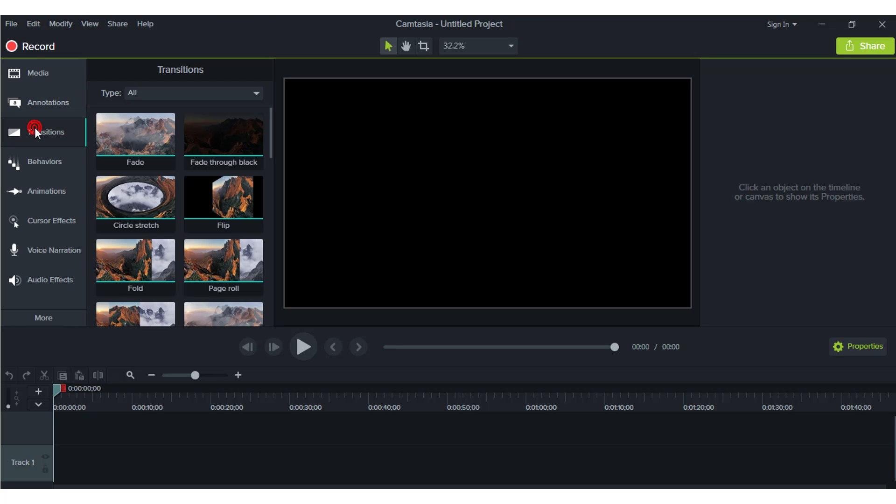
pyautogui.click(192, 92)
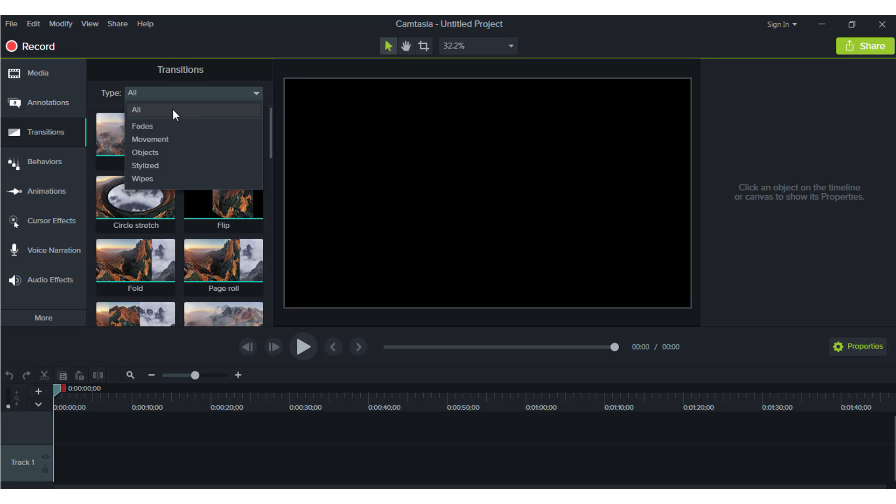
pyautogui.click(124, 50)
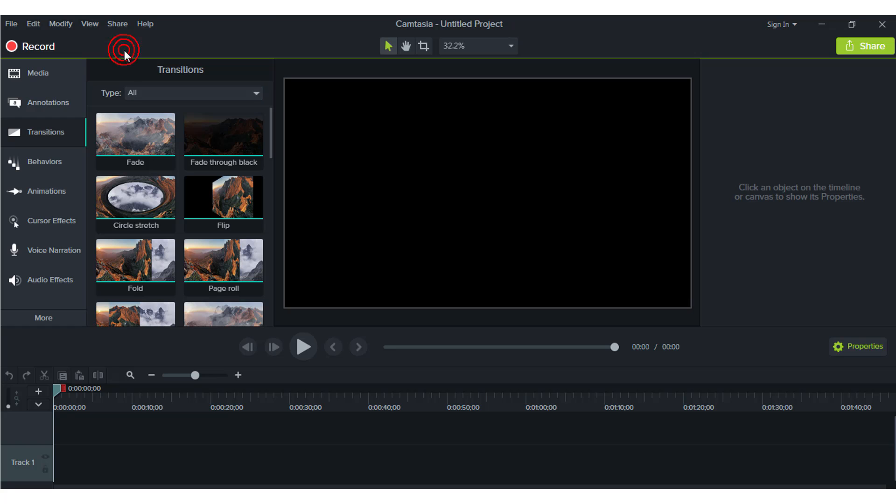
# - Look over the behavior presets and the Zoom-n-Pan animation options
pyautogui.click(61, 168)
pyautogui.click(155, 110)
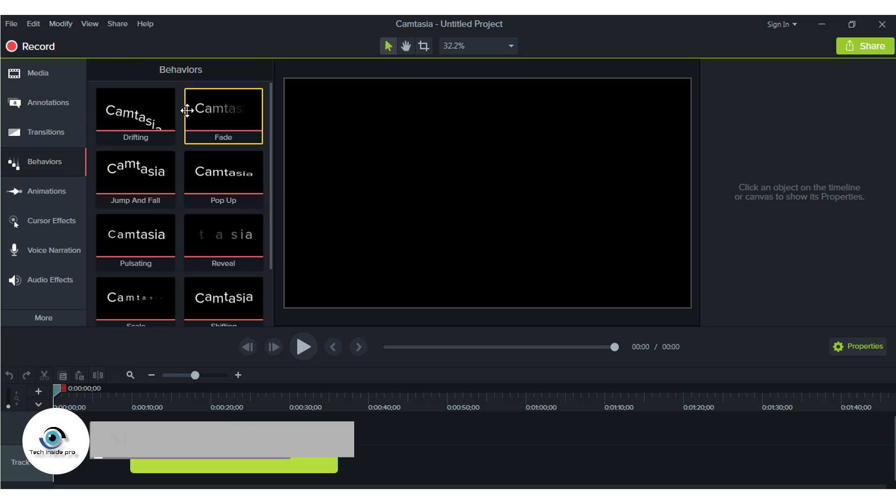
pyautogui.click(64, 196)
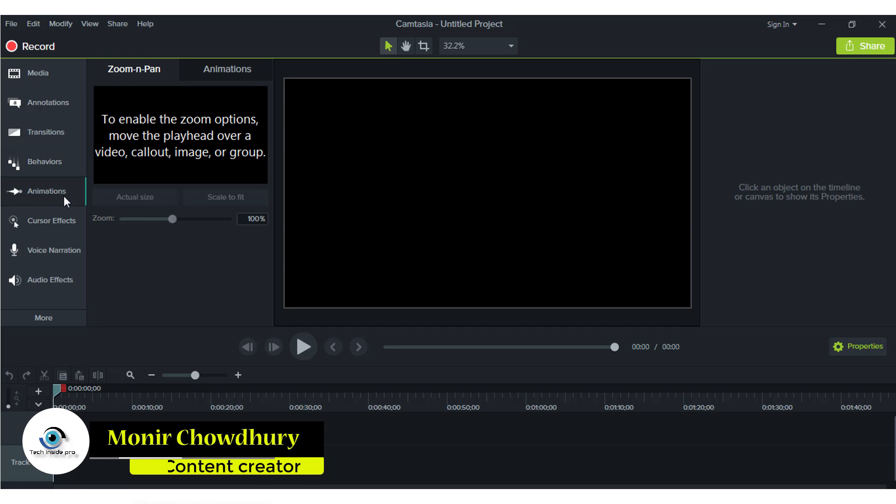
# - Look over the animation presets and the general, left-click and right-click cursor effects
pyautogui.click(231, 64)
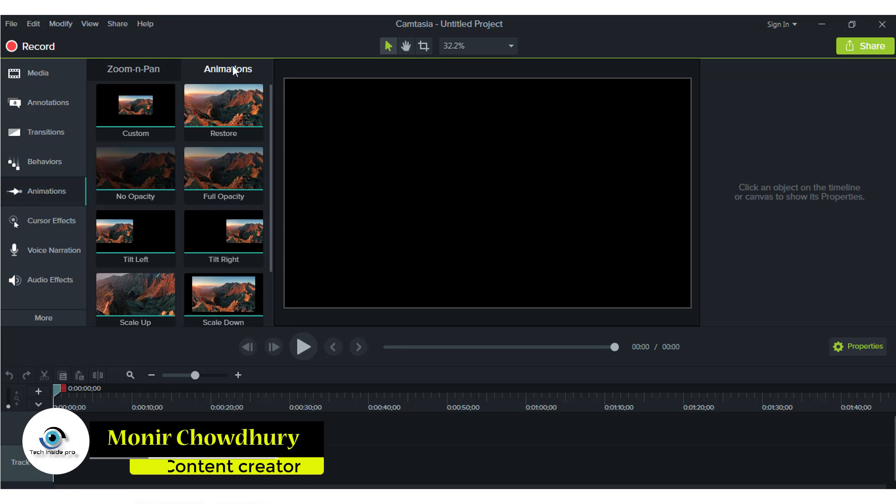
pyautogui.click(138, 70)
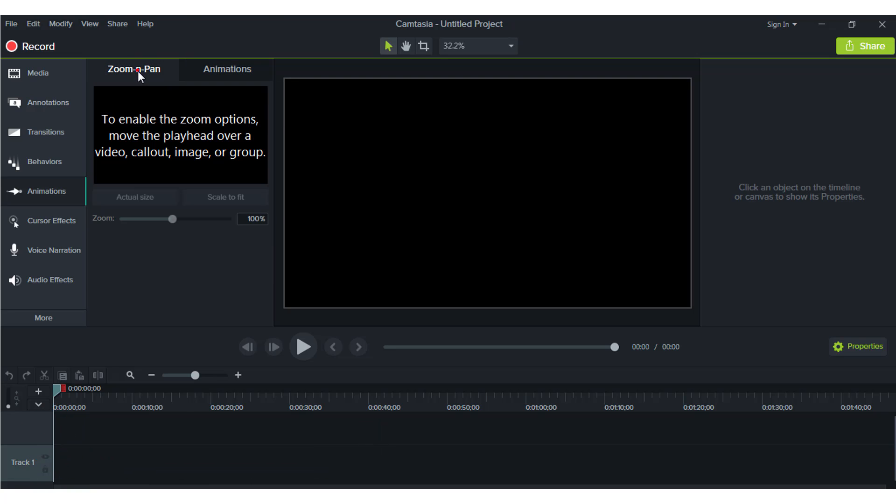
pyautogui.click(57, 221)
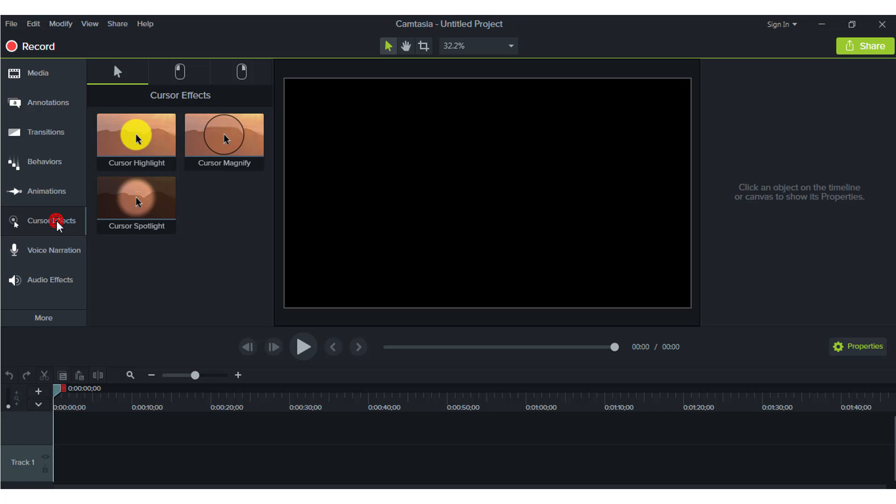
pyautogui.click(180, 73)
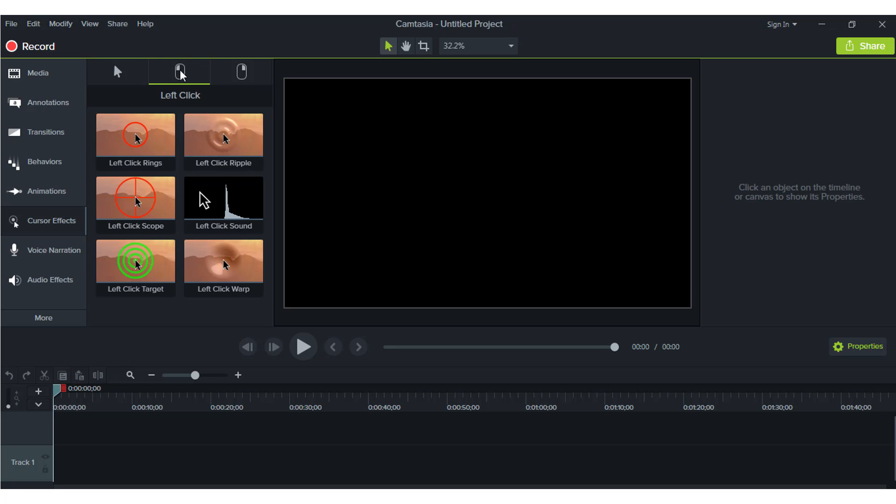
pyautogui.click(235, 79)
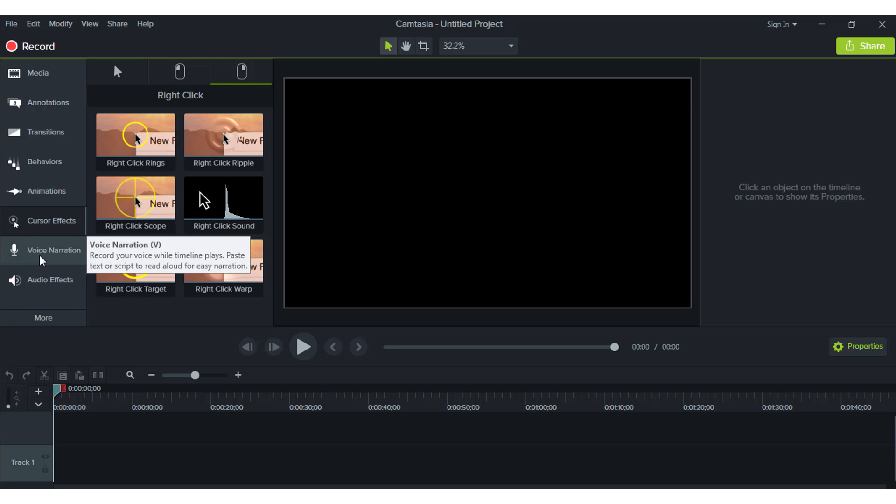
# - Look over the voice narration options, the audio effects and the additional Visual Effects, Interactivity and Captions tools
pyautogui.click(54, 260)
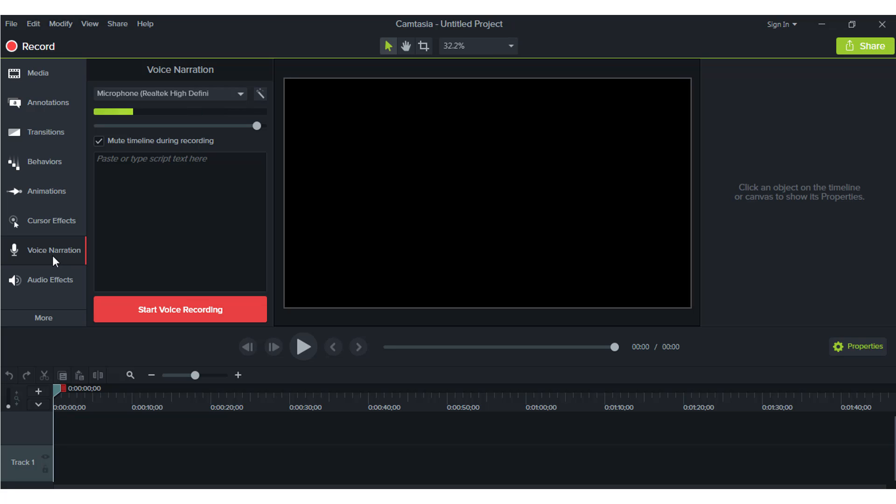
pyautogui.click(53, 279)
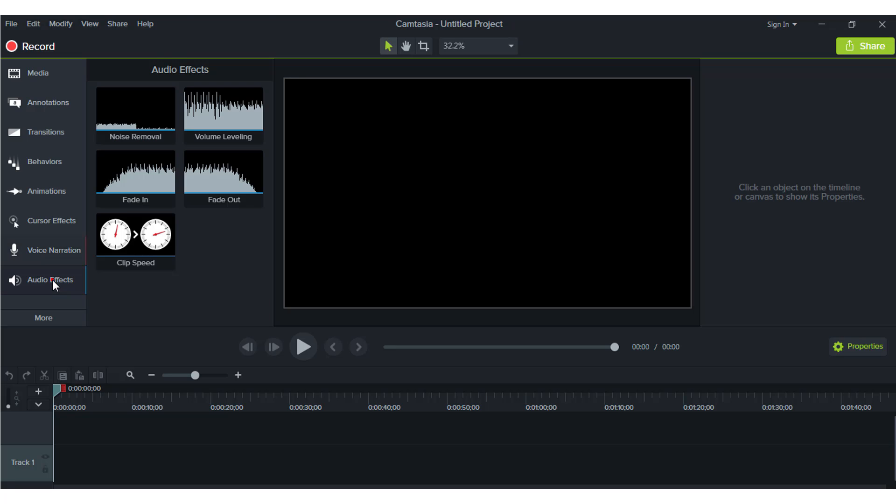
pyautogui.click(52, 317)
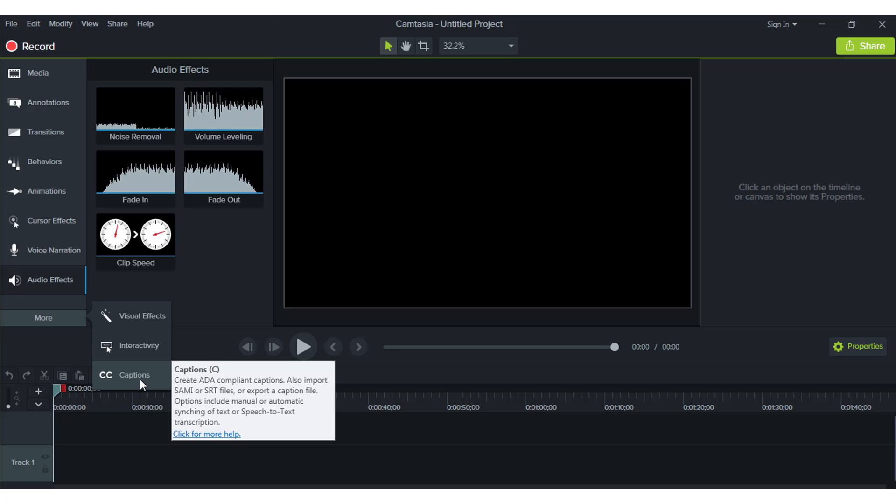
pyautogui.click(194, 282)
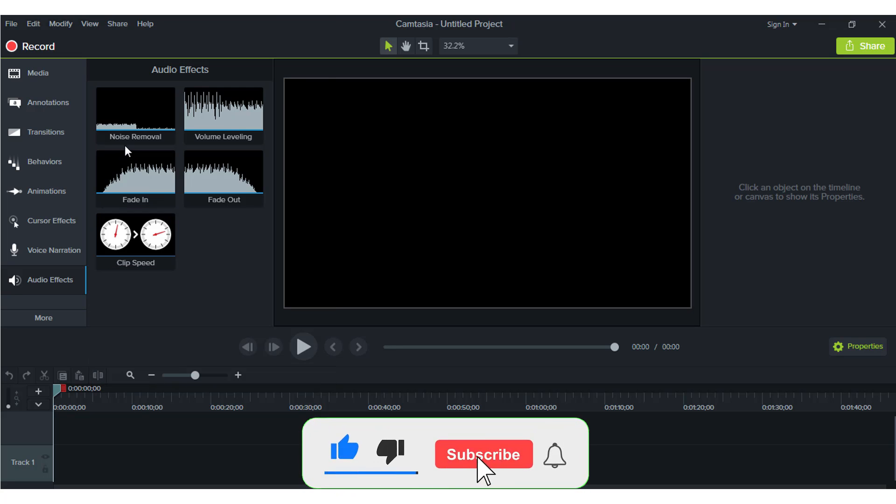
# - Import the video A21 s f.mp4 into the Media Bin from the A21 s f folder inside After Rend file on drive F
pyautogui.click(54, 81)
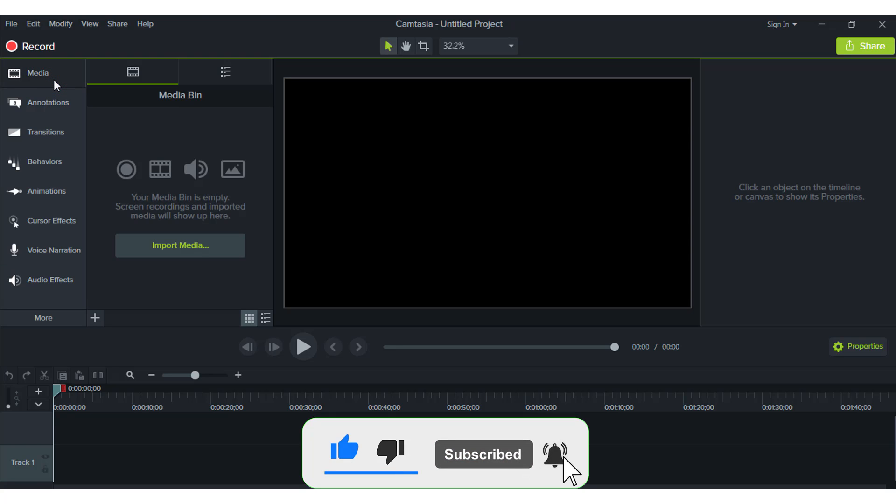
pyautogui.click(197, 253)
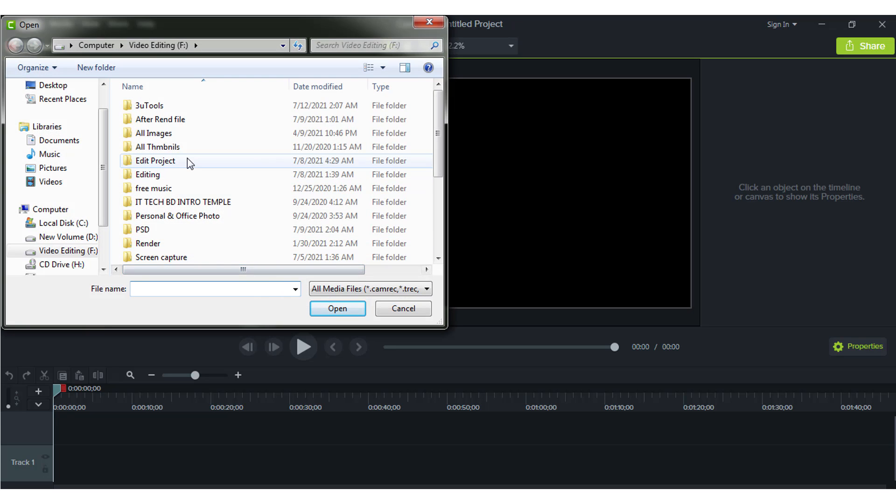
pyautogui.doubleClick(202, 125)
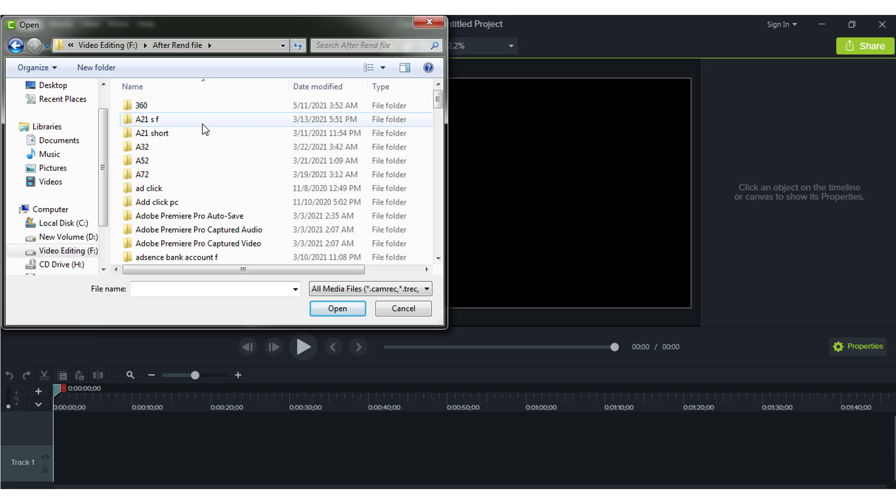
pyautogui.doubleClick(203, 123)
pyautogui.doubleClick(170, 113)
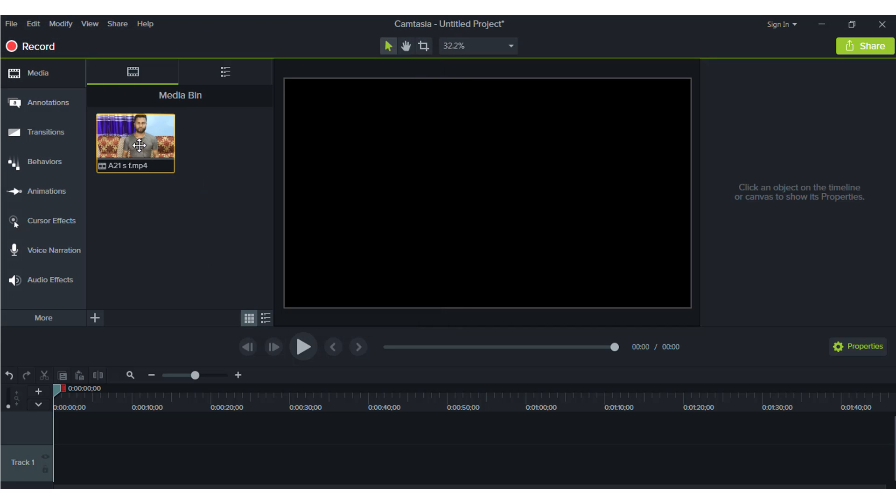
pyautogui.moveTo(135, 142)
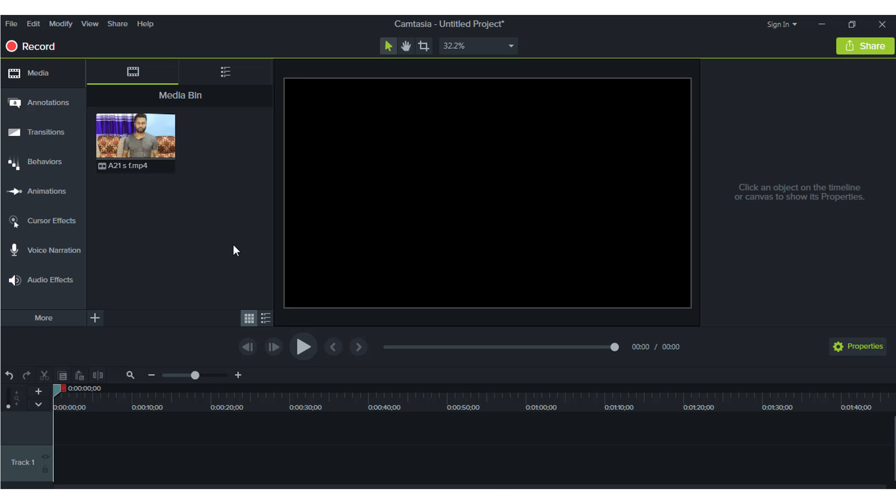
pyautogui.moveTo(466, 496)
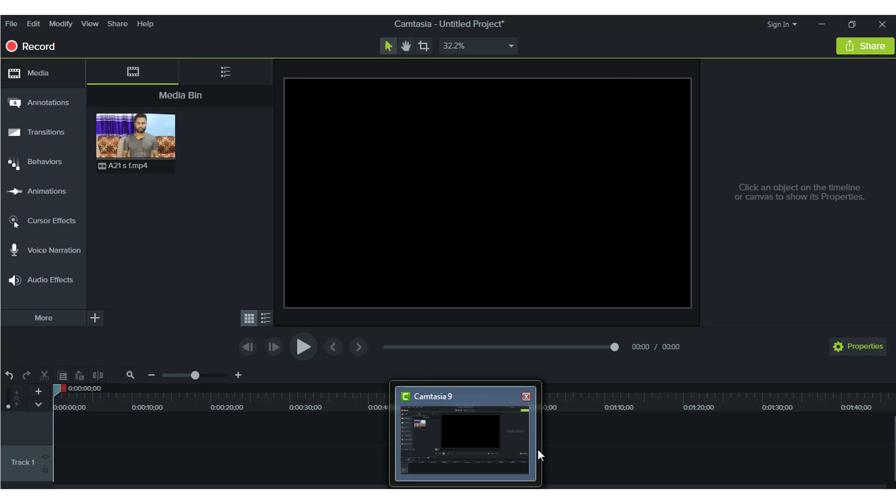
pyautogui.click(465, 439)
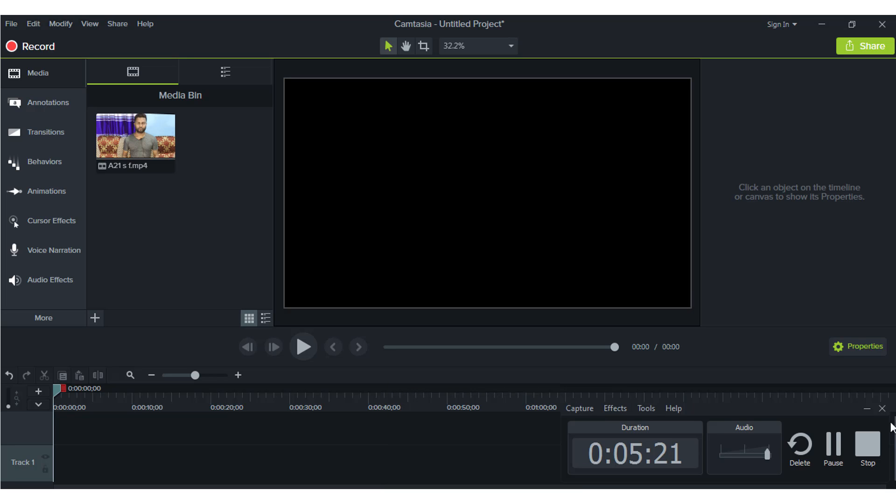
pyautogui.click(842, 440)
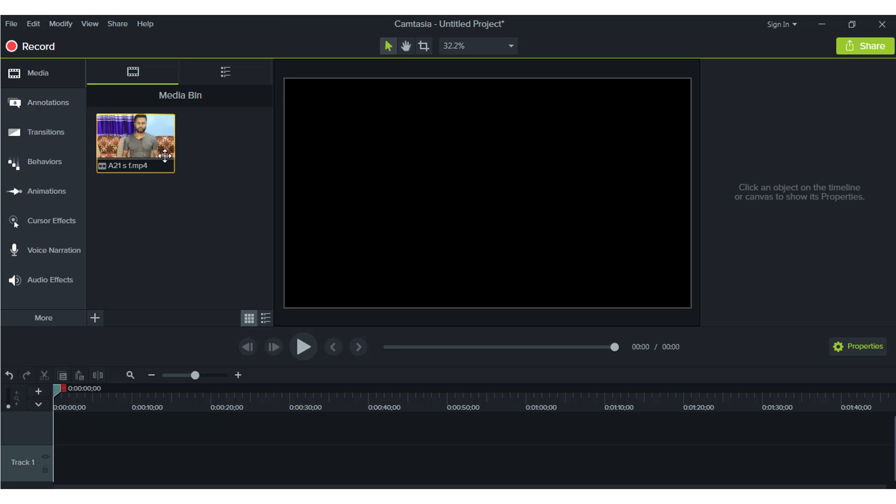
# - Place the A21 s f.mp4 clip from the Media Bin at the start of Track 1
pyautogui.moveTo(153, 145); pyautogui.dragTo(54, 458)
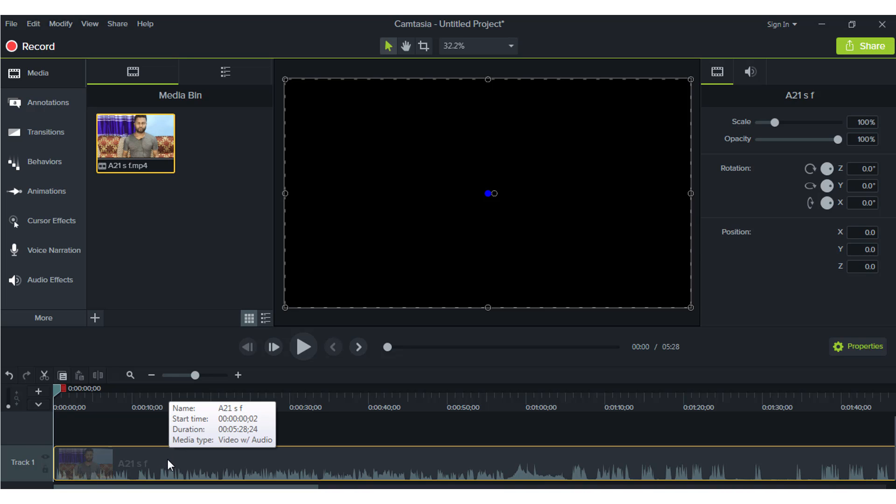
pyautogui.click(151, 374)
pyautogui.click(236, 376)
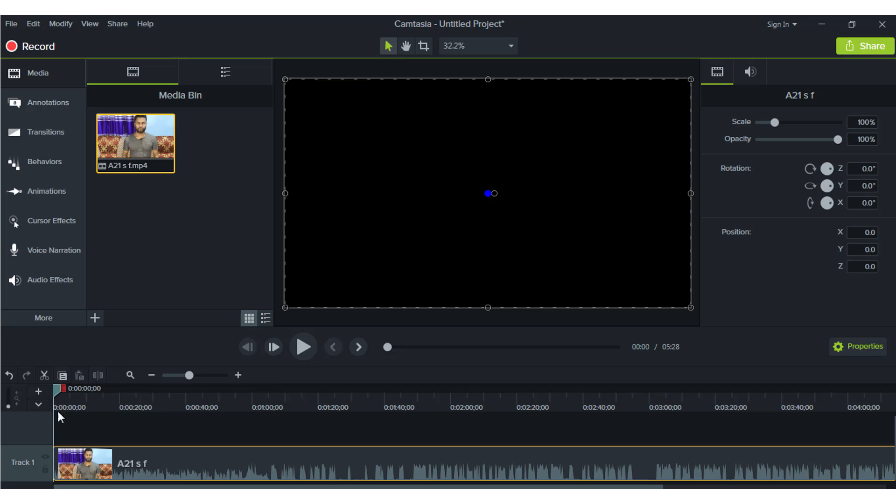
# - Add a second track to the timeline and try out the quiz track display and the track height control
pyautogui.click(39, 390)
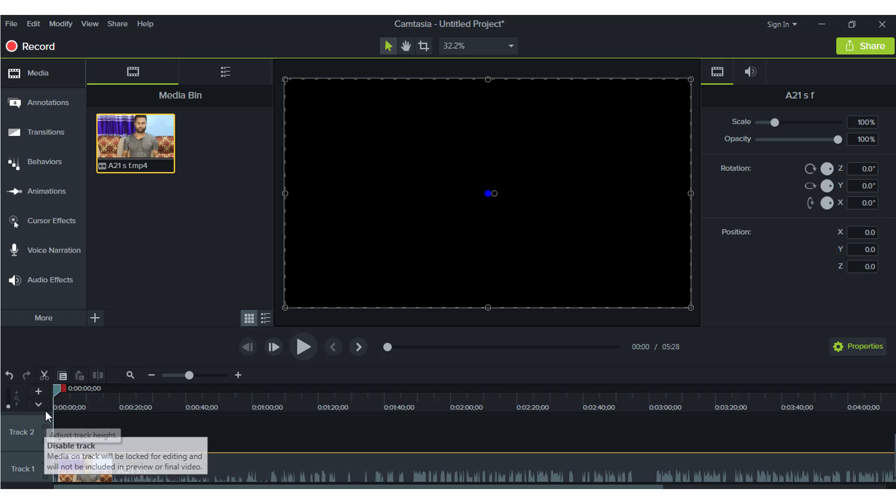
pyautogui.click(41, 405)
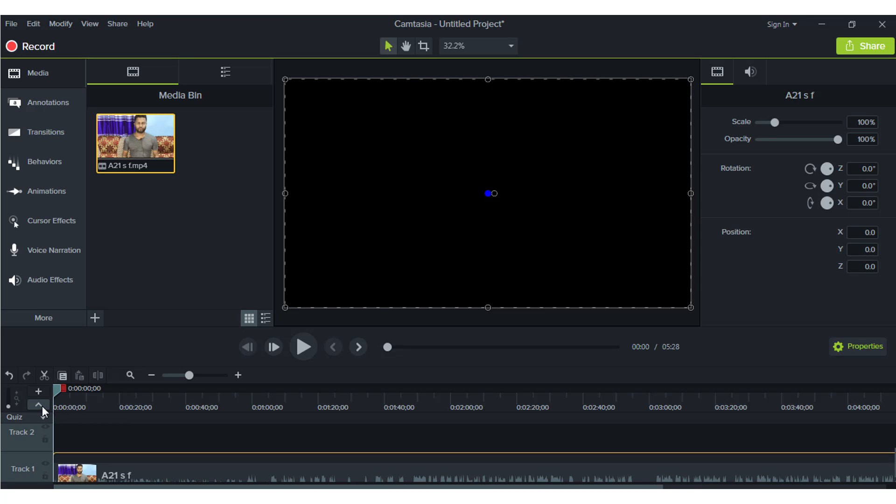
pyautogui.click(42, 406)
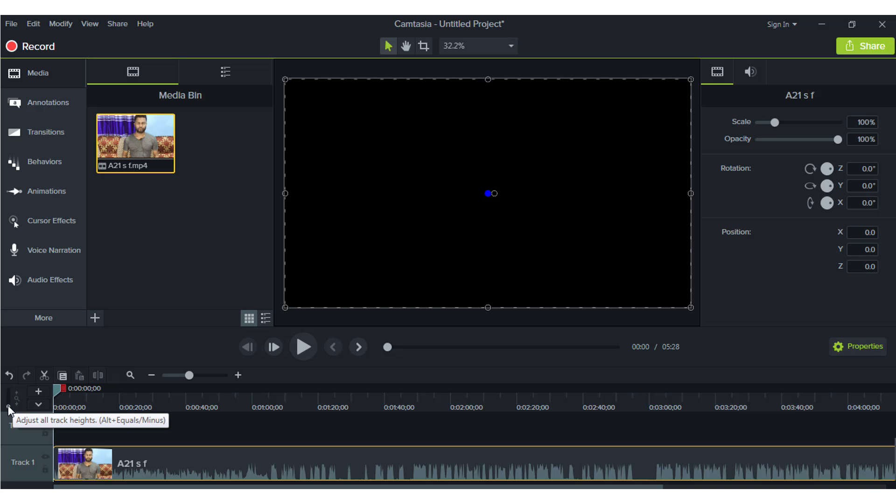
pyautogui.moveTo(7, 405)
pyautogui.mouseDown()
pyautogui.moveTo(11, 396)
pyautogui.moveTo(11, 407)
pyautogui.mouseUp()
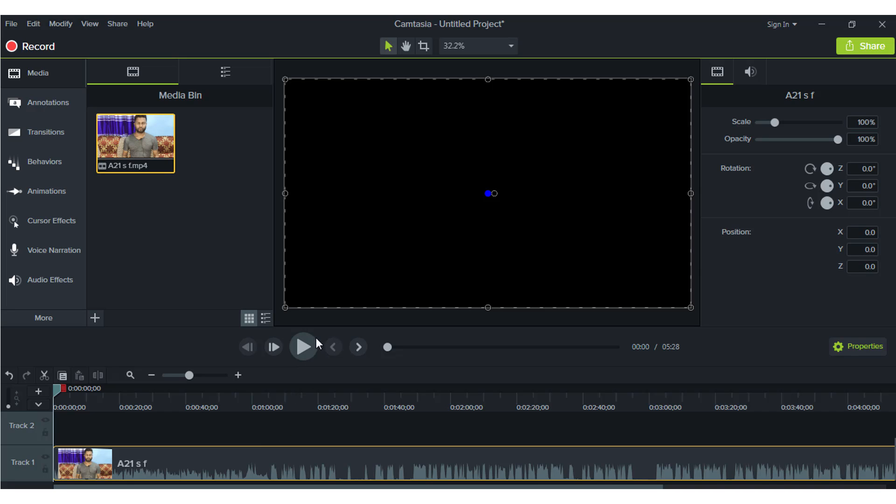
# - Play the opening of the clip briefly in the preview and pause it
pyautogui.click(305, 347)
pyautogui.click(306, 346)
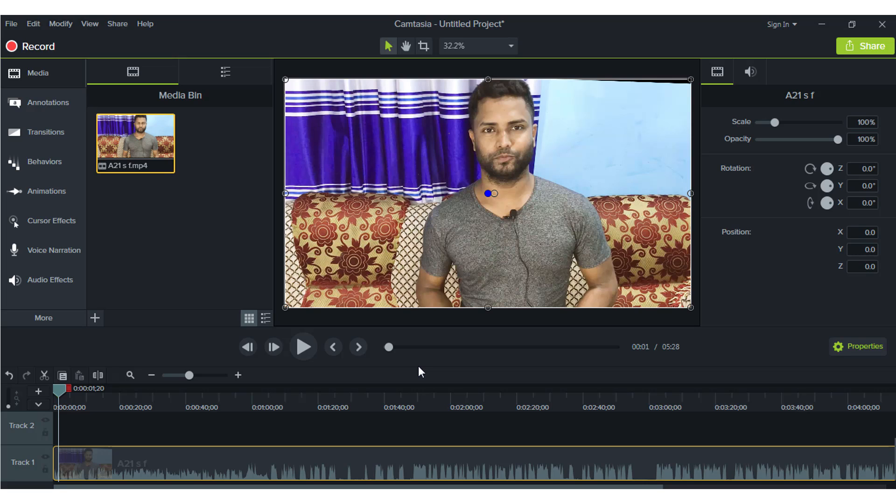
# - Review the canvas dimension presets in the project settings and apply 1080p HD (1920x1080)
pyautogui.click(493, 50)
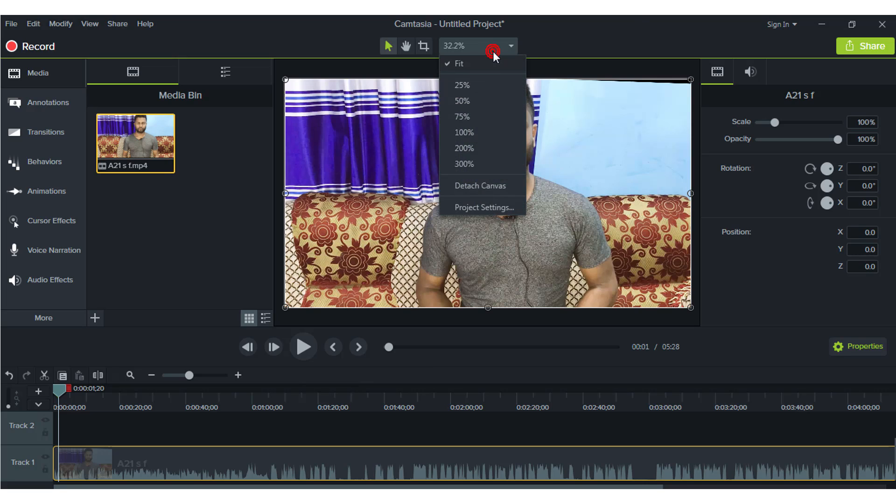
pyautogui.click(497, 204)
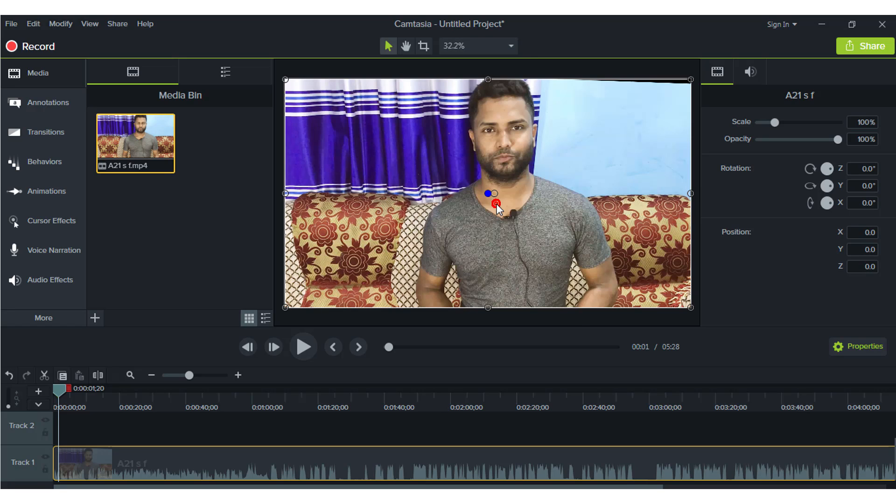
pyautogui.click(503, 217)
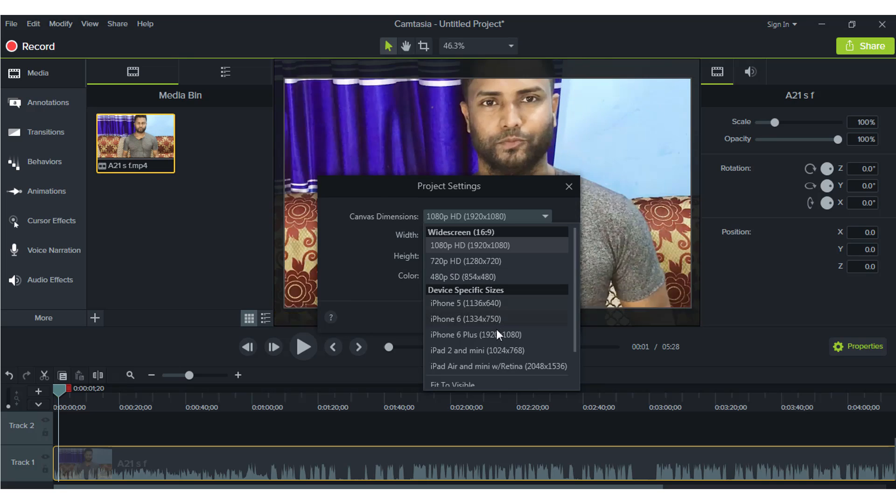
pyautogui.scroll(-1, 490, 313)
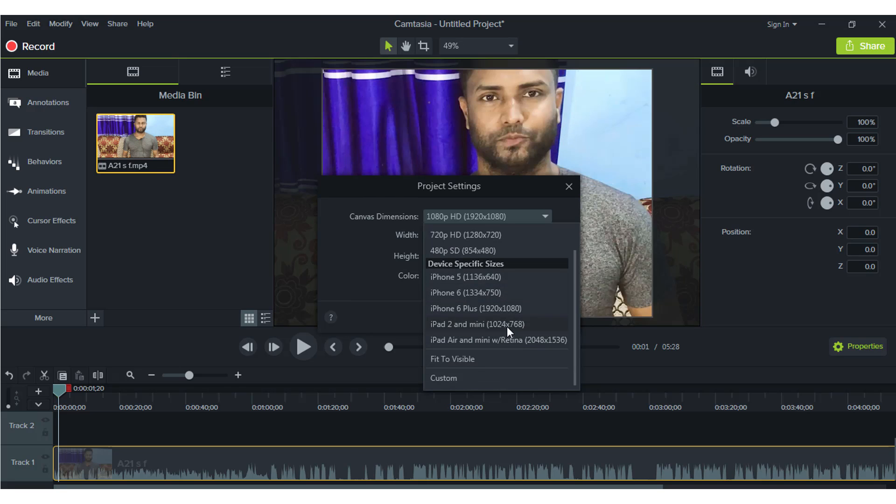
pyautogui.scroll(1, 509, 325)
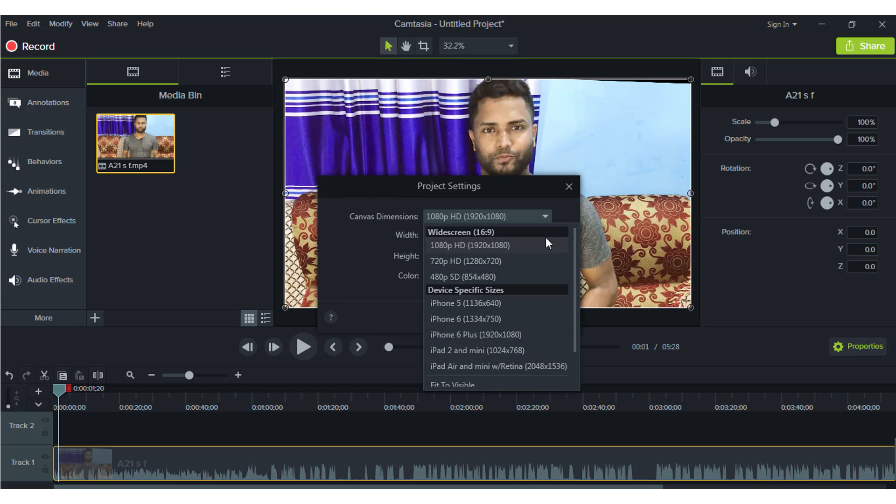
pyautogui.click(568, 209)
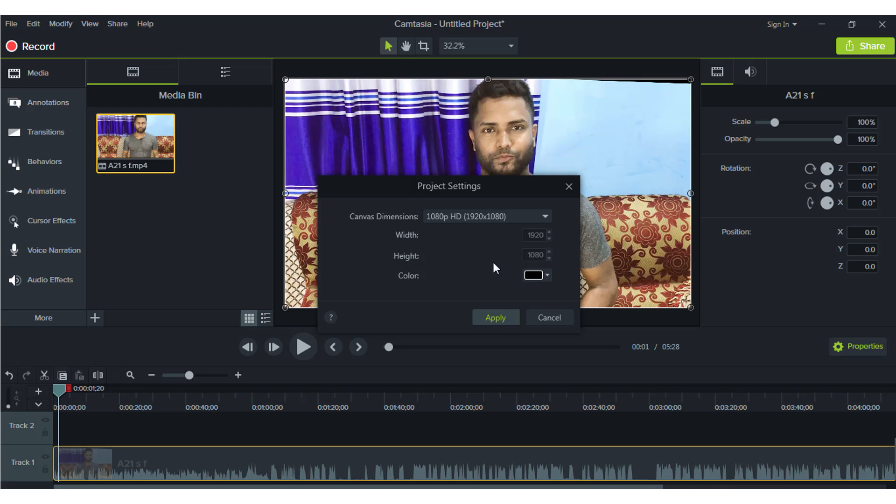
pyautogui.click(496, 318)
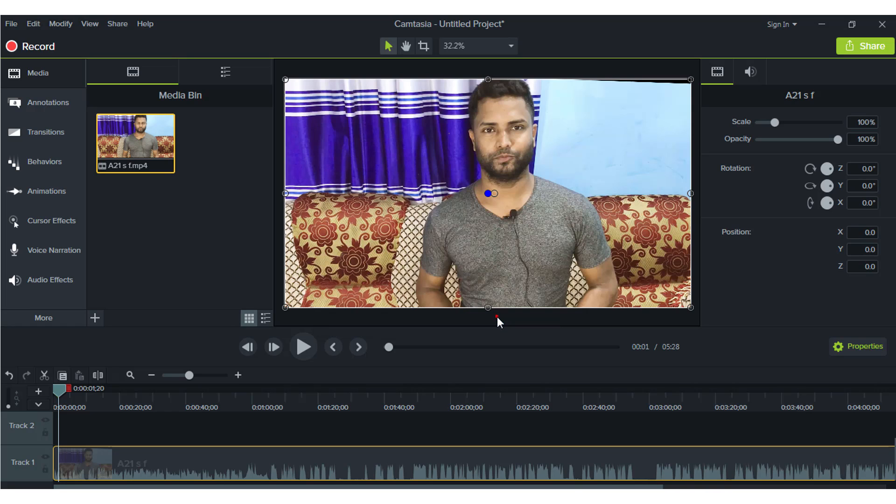
# - Set the canvas color to white (#FFFFFF) in the project settings and apply it
pyautogui.click(477, 47)
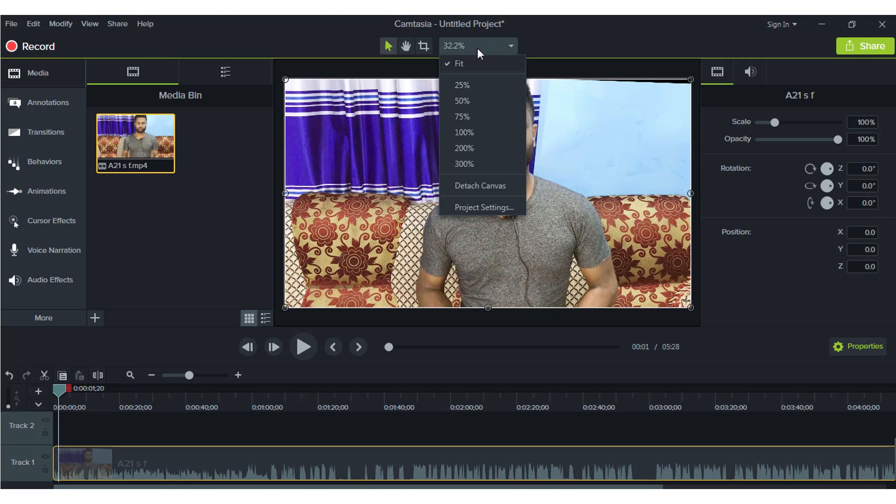
pyautogui.click(485, 210)
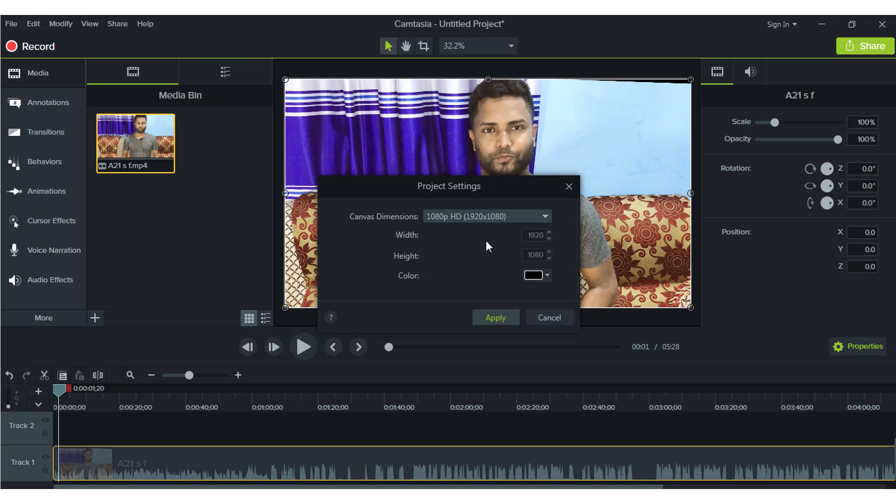
pyautogui.click(546, 275)
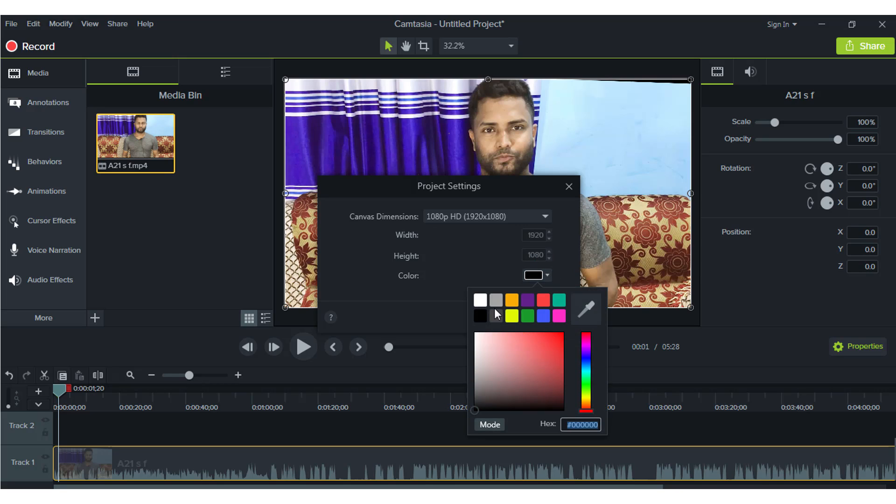
pyautogui.click(481, 300)
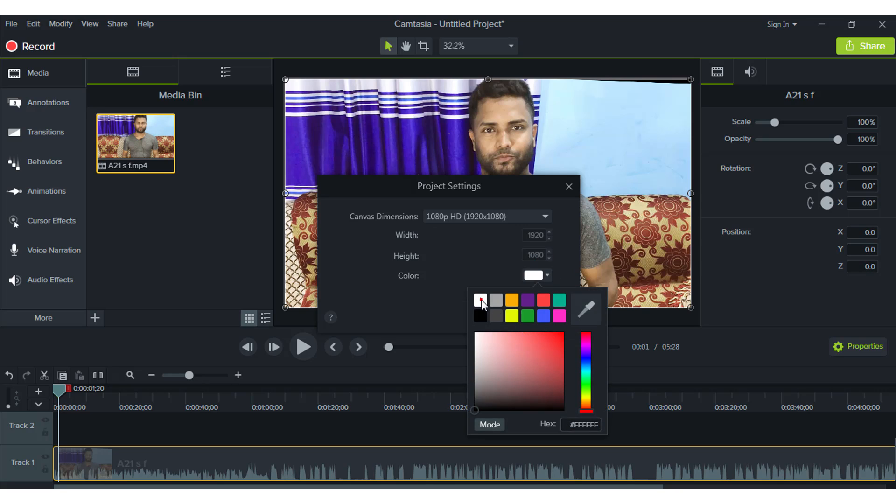
pyautogui.click(548, 275)
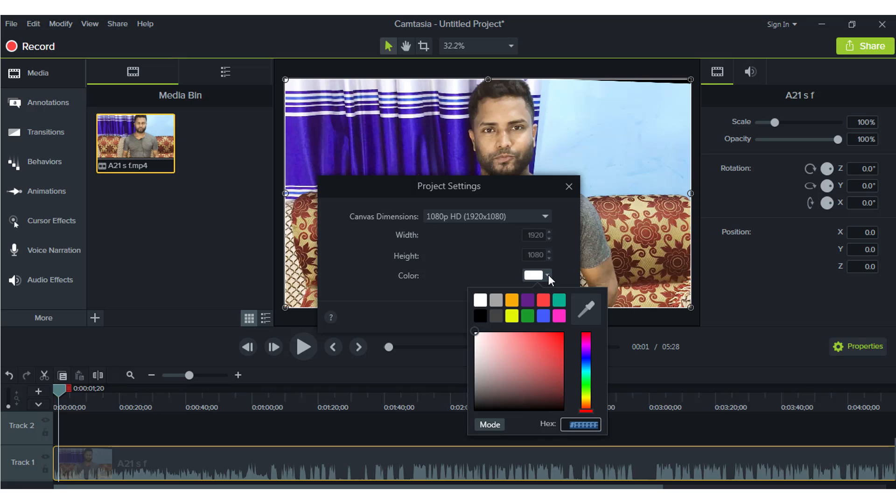
pyautogui.click(548, 274)
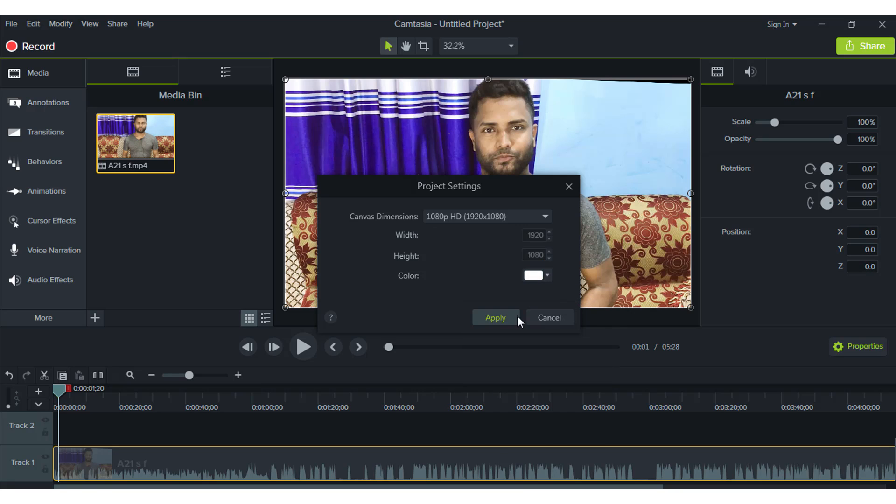
pyautogui.click(496, 318)
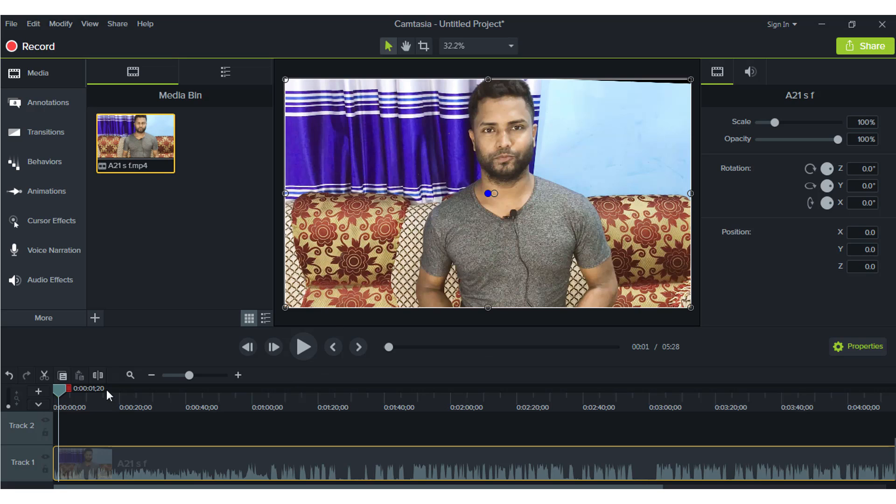
# - Split the A21 s f clip on Track 1 at 0:00:56;18 and delete the part after the cut
pyautogui.moveTo(63, 389); pyautogui.dragTo(239, 400)
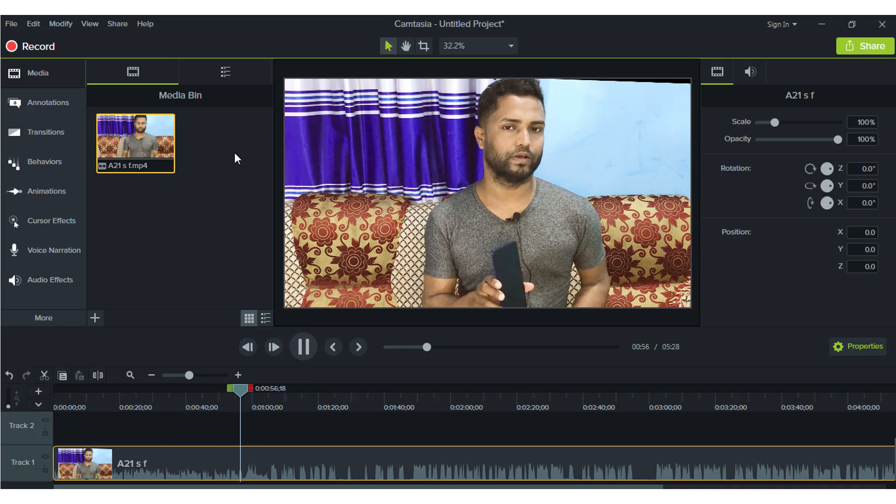
pyautogui.press('space')
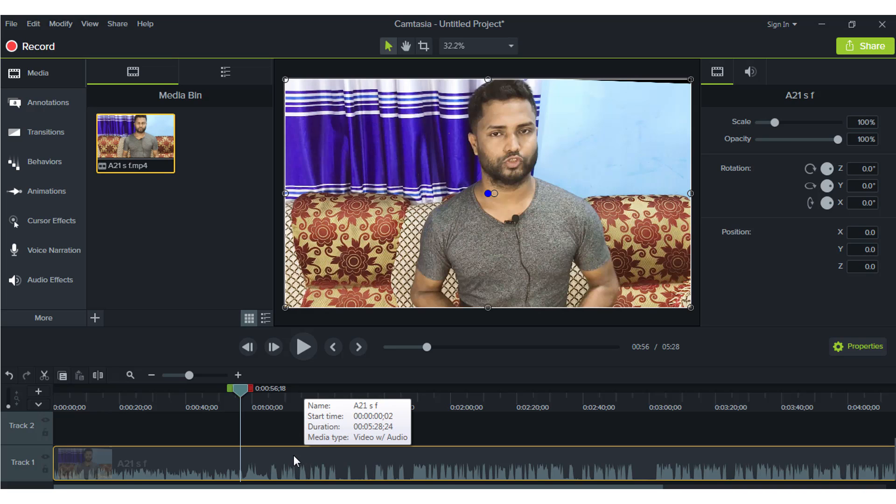
pyautogui.click(98, 374)
pyautogui.moveTo(271, 456)
pyautogui.mouseDown()
pyautogui.moveTo(326, 462)
pyautogui.moveTo(262, 463)
pyautogui.mouseUp()
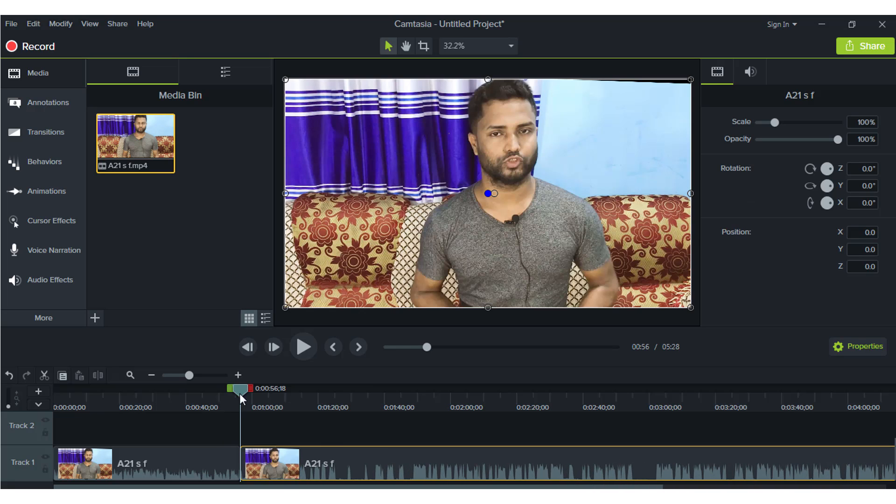
pyautogui.rightClick(290, 469)
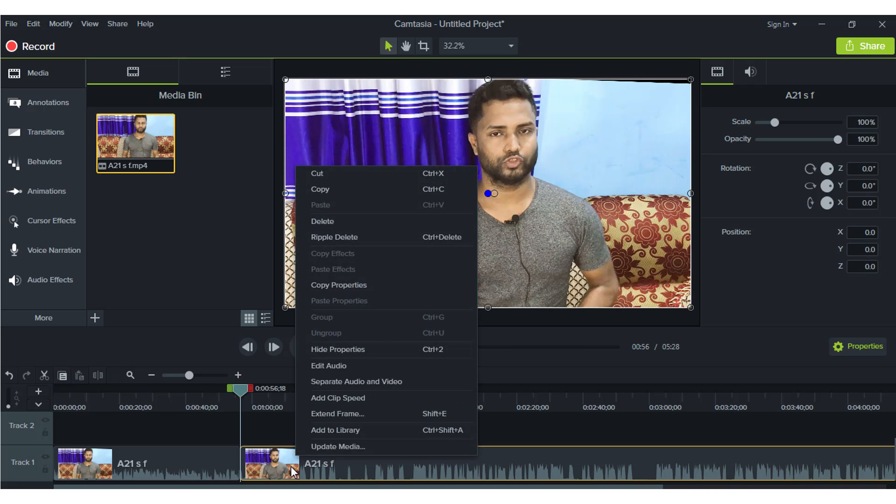
pyautogui.click(362, 223)
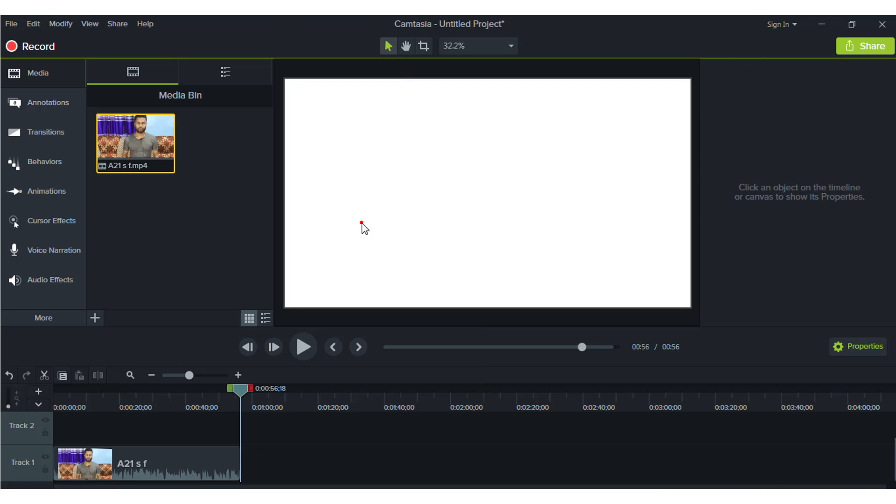
# - Move the playhead to 0:00:16;10 and set the remaining clip's audio gain to 95%
pyautogui.moveTo(246, 398); pyautogui.dragTo(106, 396)
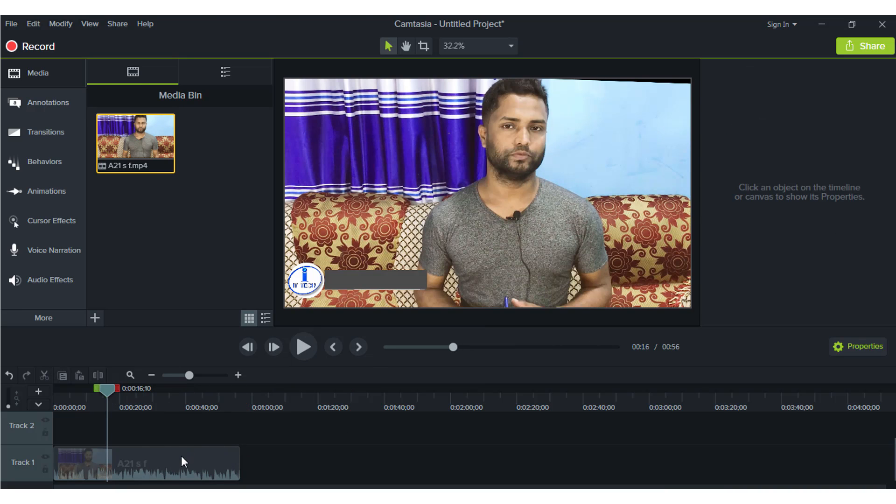
pyautogui.click(181, 456)
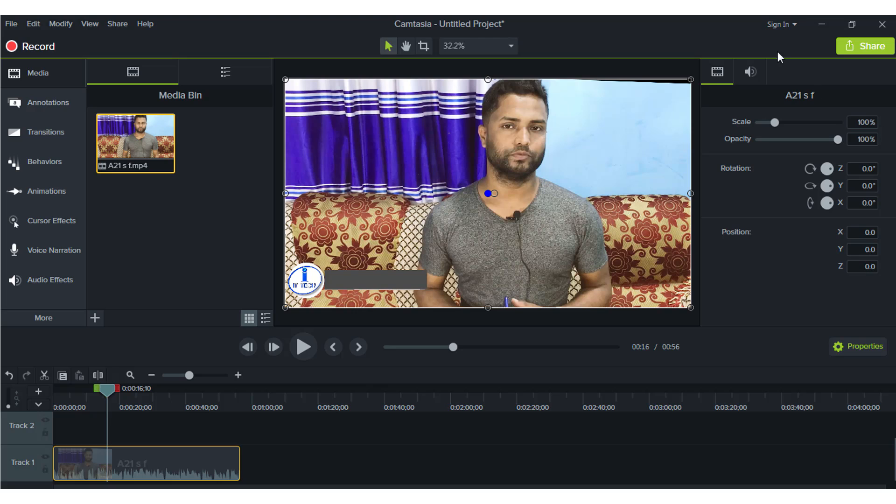
pyautogui.click(748, 71)
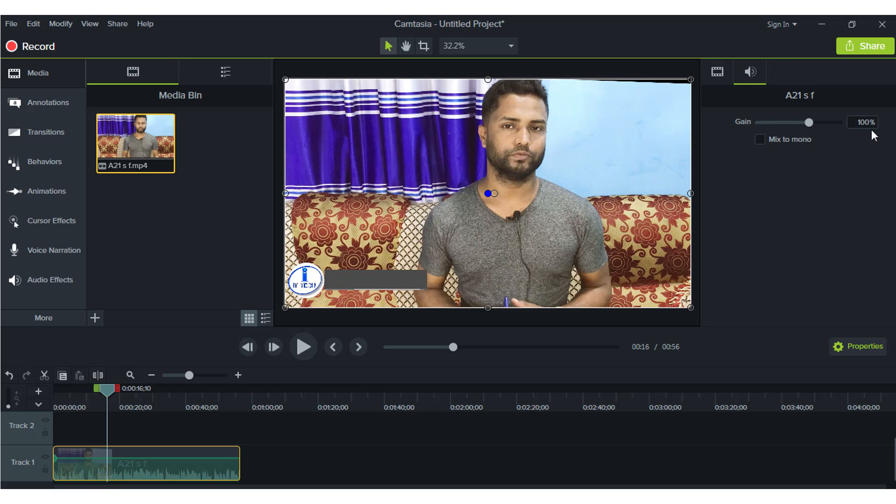
pyautogui.moveTo(810, 120)
pyautogui.mouseDown()
pyautogui.moveTo(827, 121)
pyautogui.moveTo(796, 122)
pyautogui.moveTo(825, 123)
pyautogui.moveTo(810, 122)
pyautogui.mouseUp()
pyautogui.click(721, 74)
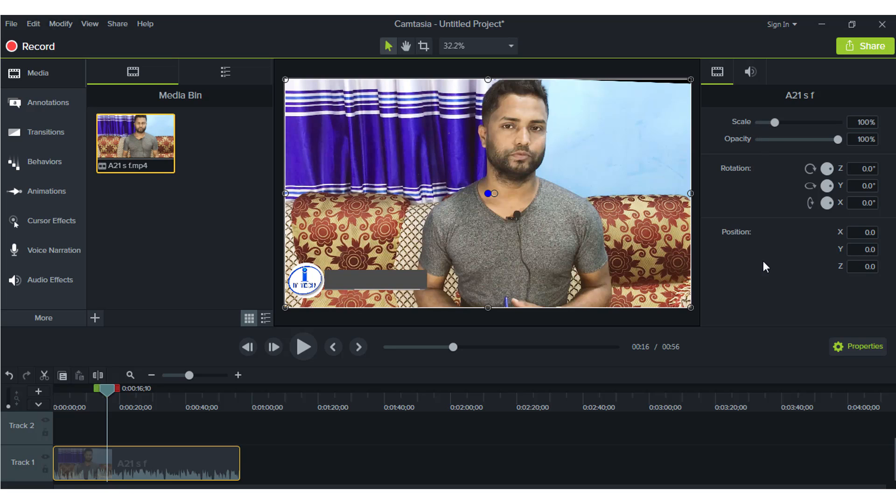
# - Separate the clip's audio and video, leaving the audio at the start of Track 2 after a trial move
pyautogui.rightClick(207, 463)
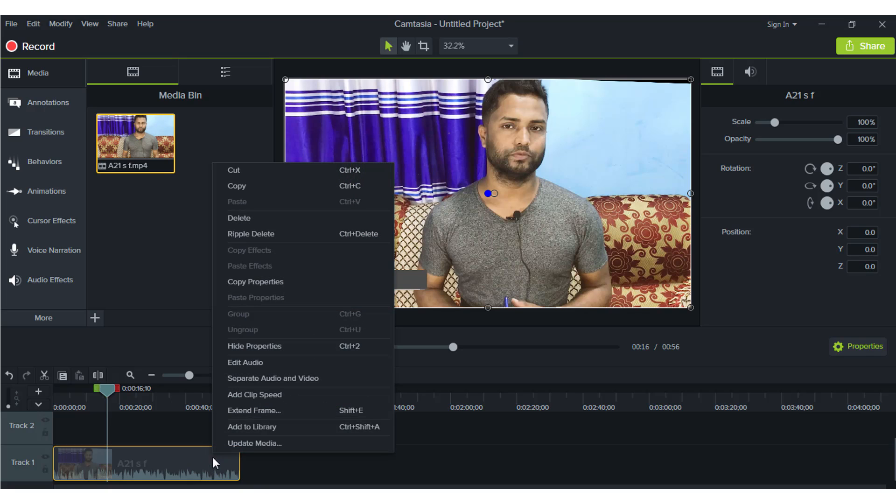
pyautogui.click(259, 378)
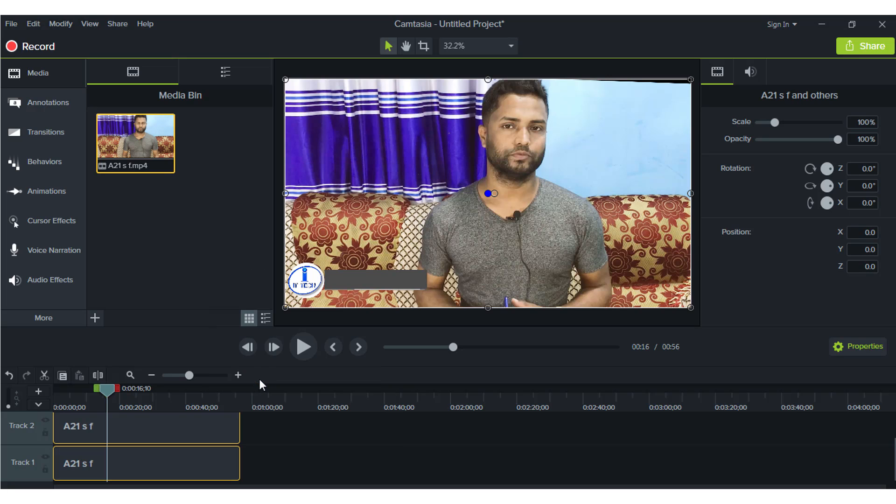
pyautogui.click(289, 449)
pyautogui.moveTo(191, 432); pyautogui.dragTo(411, 415)
pyautogui.moveTo(251, 410); pyautogui.dragTo(169, 463)
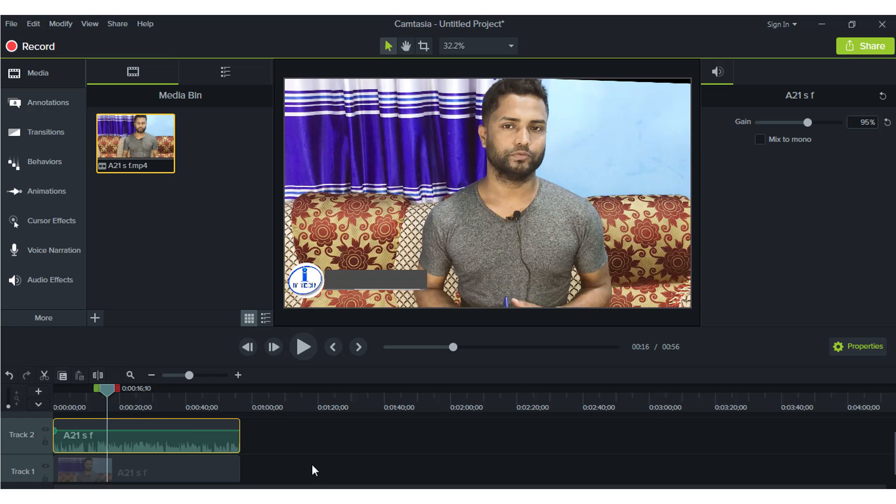
# - Add the Color Adjustment visual effect to the Track 1 video with brightness 2, contrast 54 and saturation -3
pyautogui.click(207, 472)
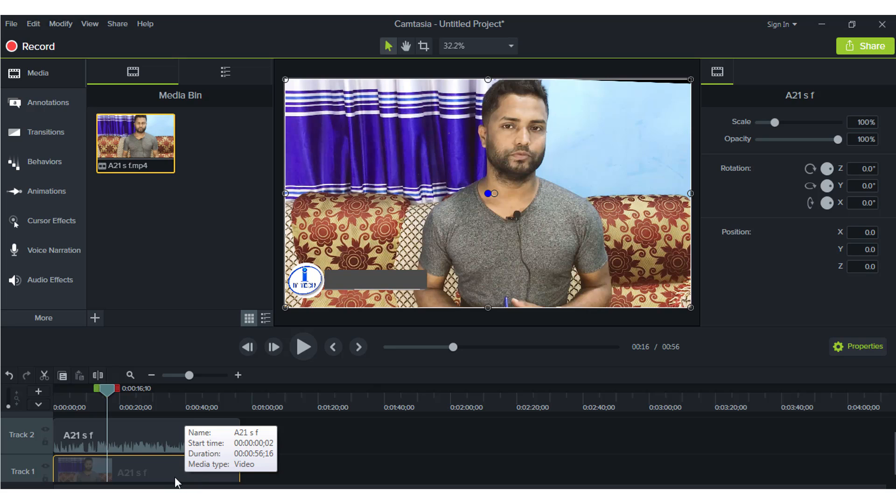
pyautogui.click(66, 25)
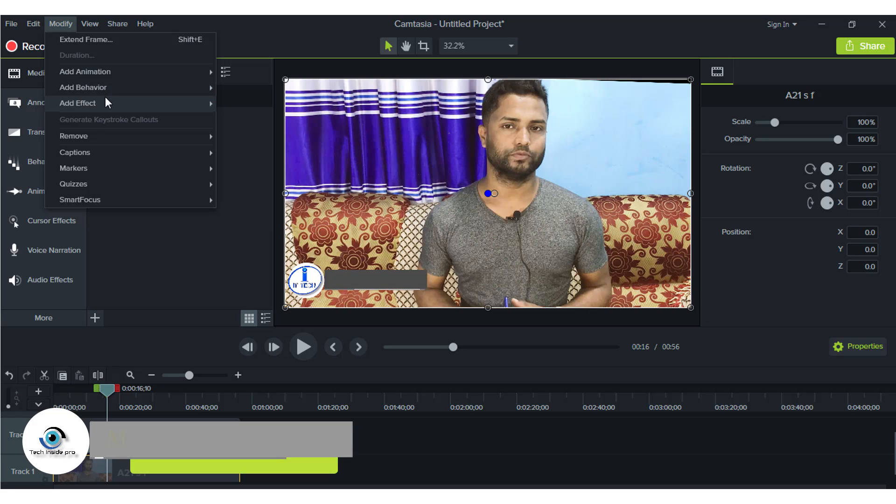
pyautogui.moveTo(106, 103)
pyautogui.moveTo(265, 106)
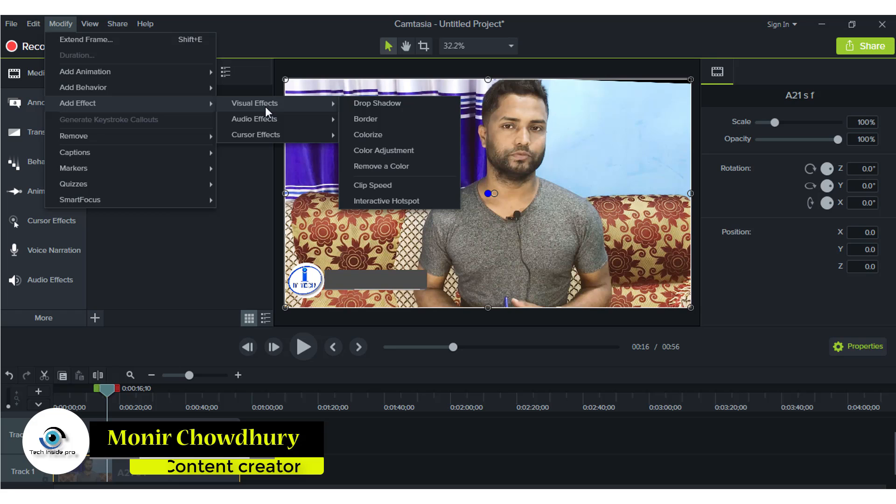
pyautogui.click(391, 155)
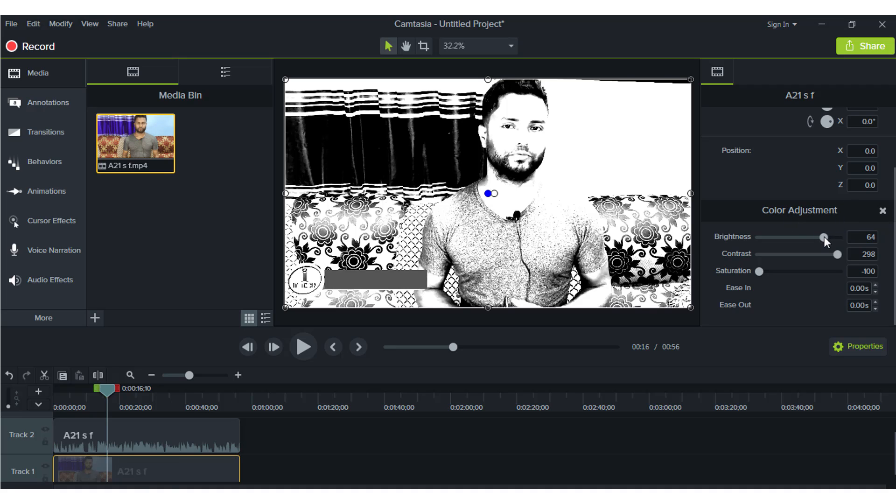
pyautogui.moveTo(824, 236); pyautogui.dragTo(794, 272)
pyautogui.moveTo(814, 236); pyautogui.dragTo(787, 255)
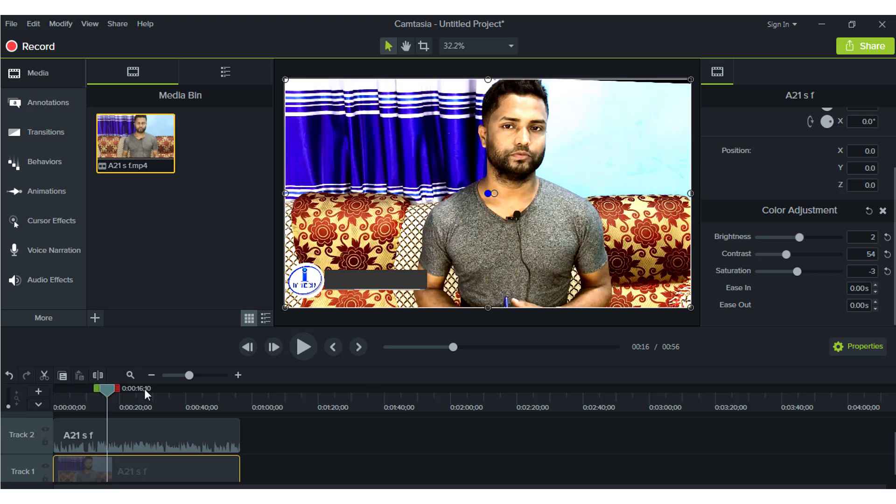
pyautogui.click(289, 461)
pyautogui.click(210, 473)
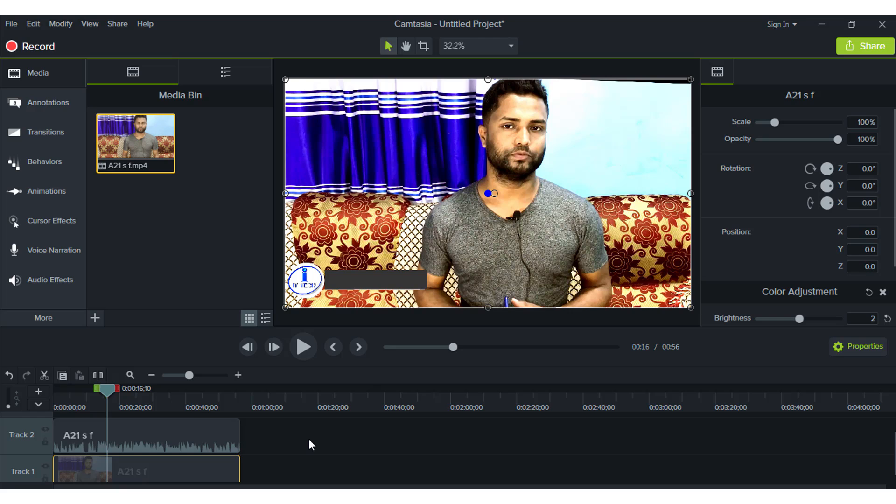
pyautogui.click(196, 437)
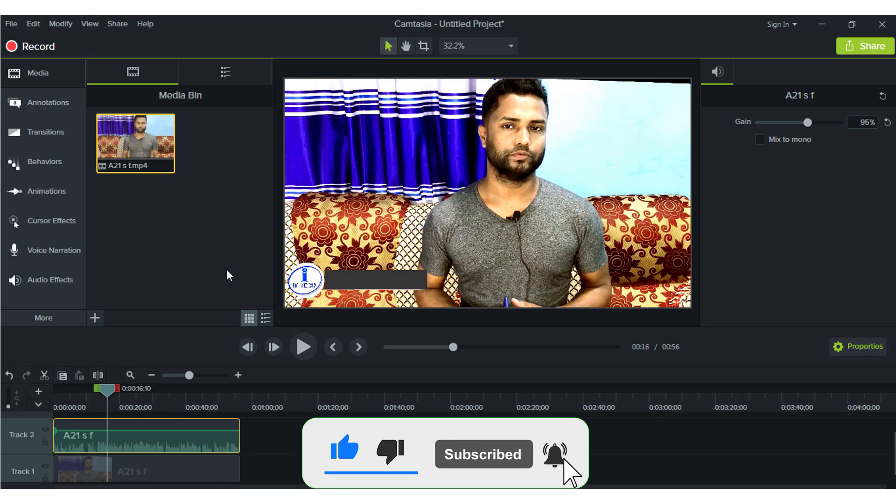
# - Add the large plain-text ABC callout from the Basic style on a new Track 3 at about 0:00:08
pyautogui.click(61, 106)
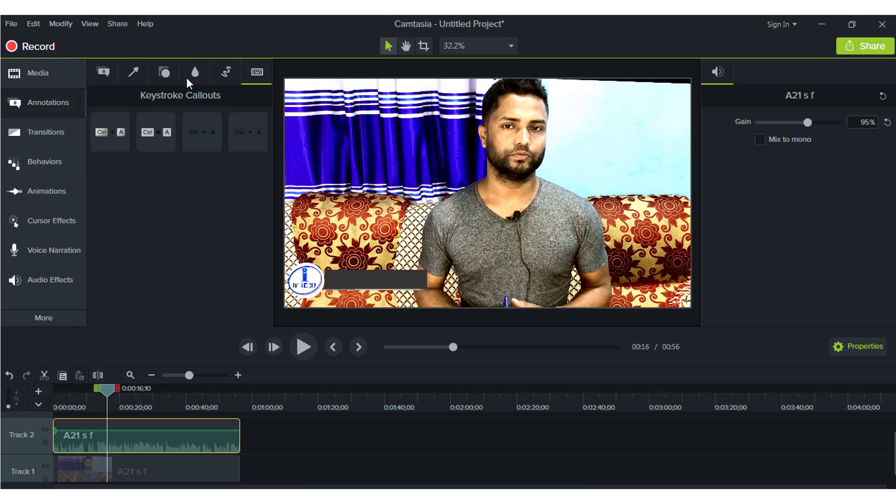
pyautogui.click(103, 75)
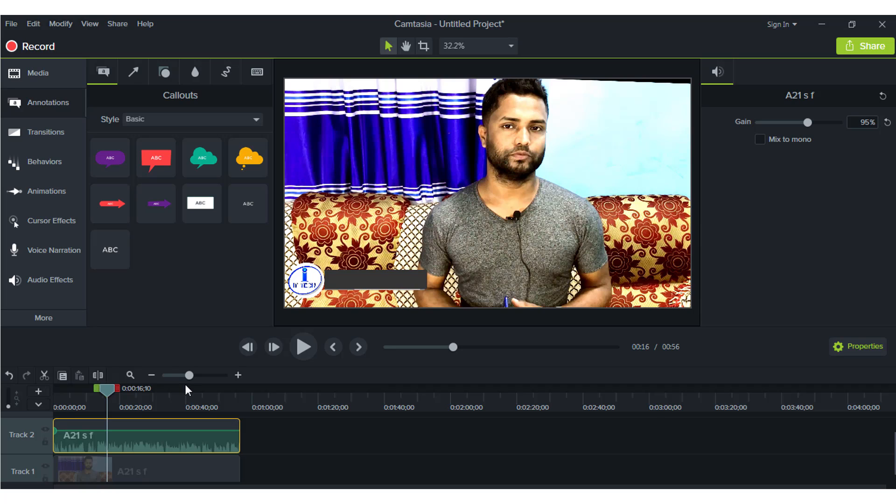
pyautogui.click(292, 441)
pyautogui.scroll(1, 291, 440)
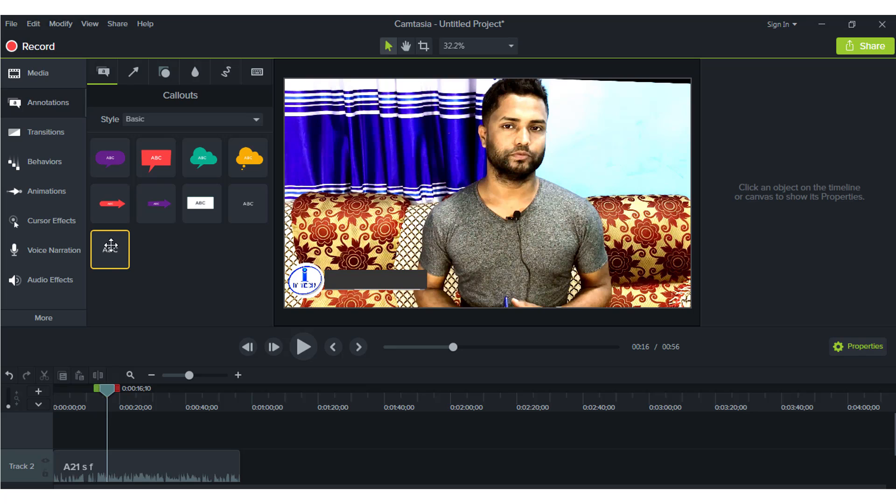
pyautogui.moveTo(110, 246); pyautogui.dragTo(80, 445)
# - With the playhead at 0:00:10;00, place the ABC callout over the blue curtain and change its text to "Tech inside pro"
pyautogui.moveTo(107, 390); pyautogui.dragTo(87, 399)
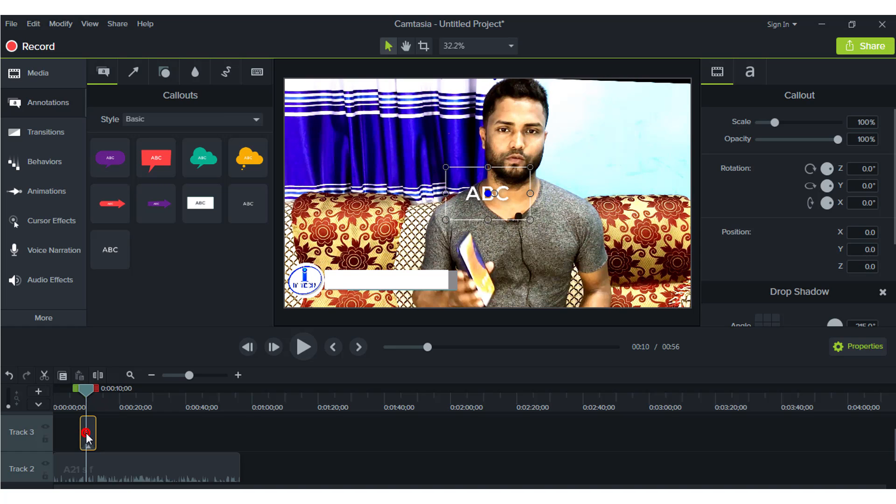
pyautogui.moveTo(477, 194); pyautogui.dragTo(357, 152)
pyautogui.doubleClick(357, 152)
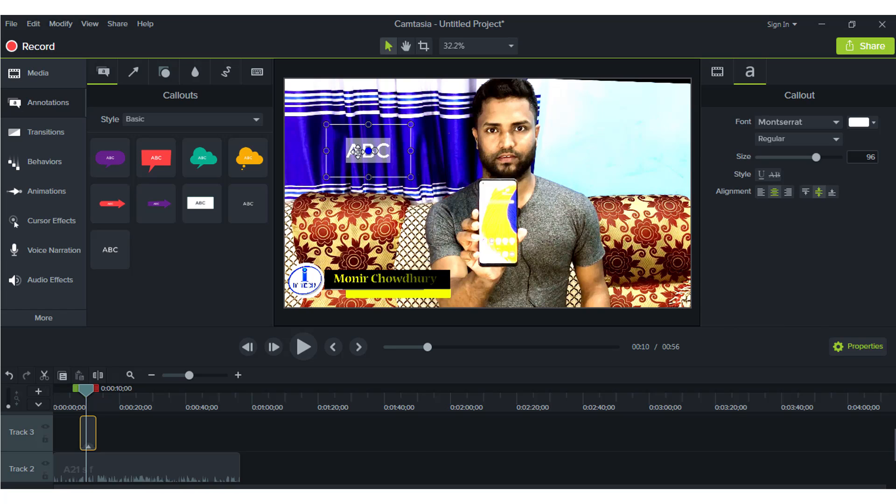
pyautogui.write('Tec')
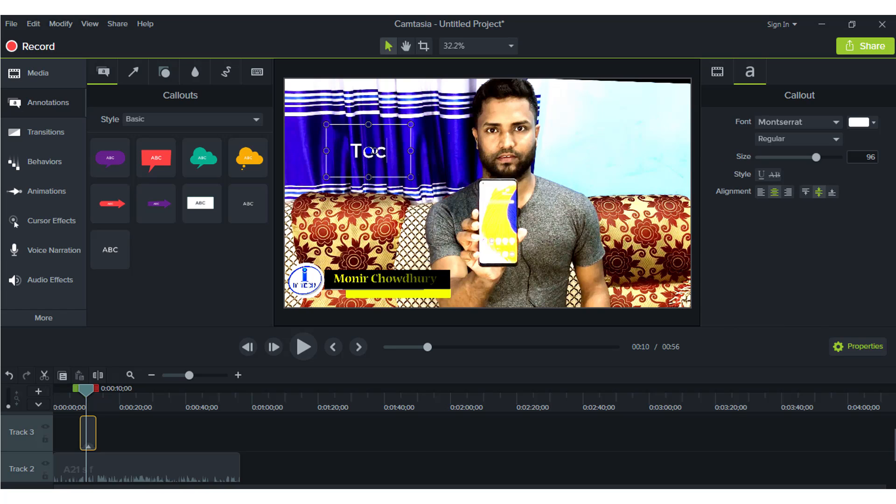
pyautogui.write('h in')
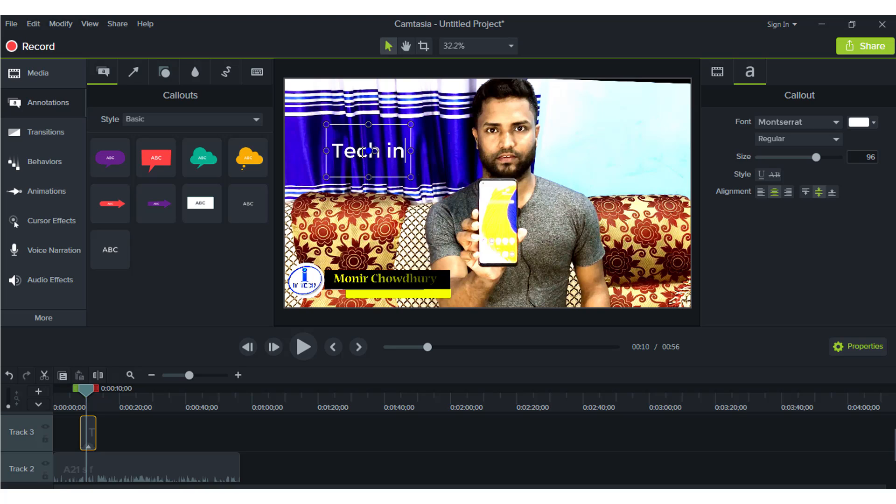
pyautogui.write('side')
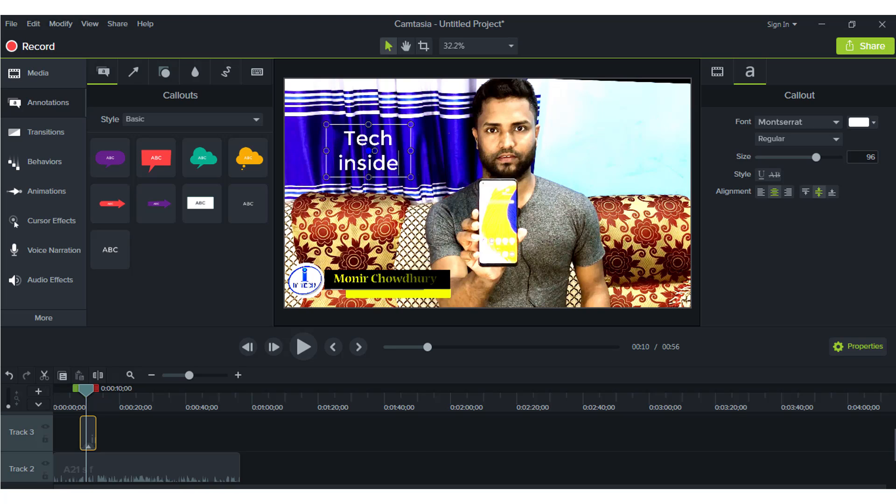
pyautogui.write(' pr')
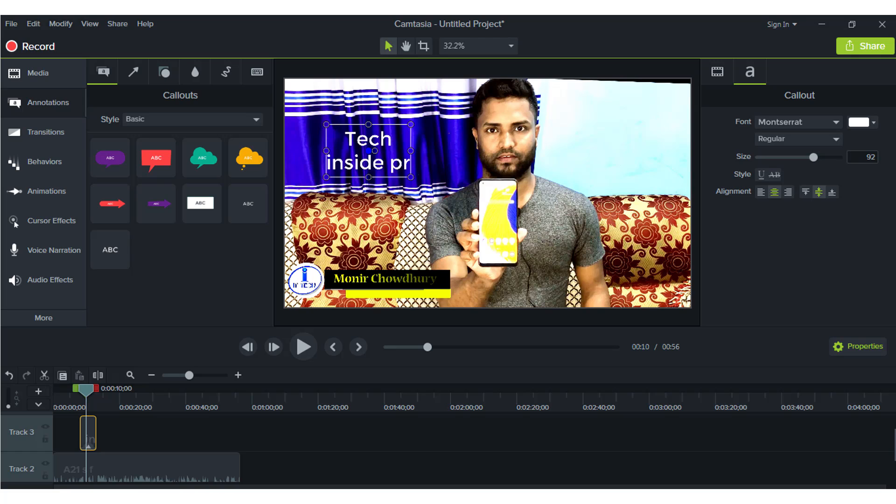
pyautogui.write('o')
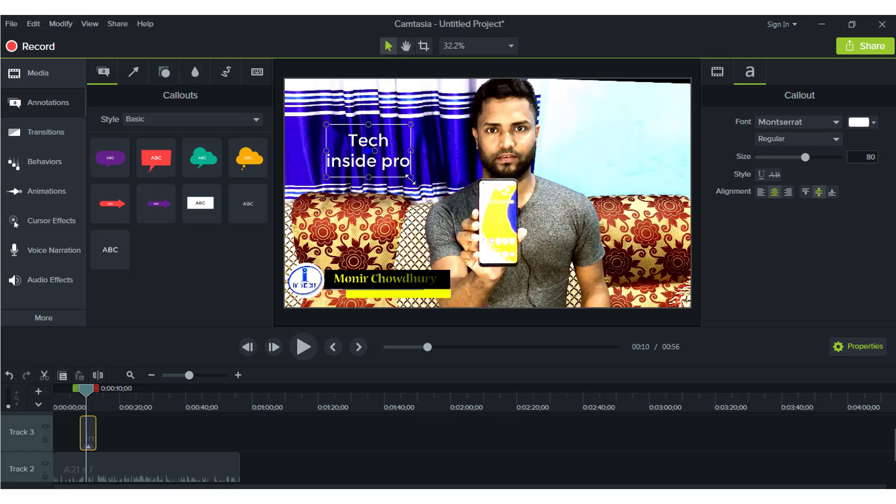
# - Widen the callout so its text fits on one line, color the text yellow and shift the callout slightly up
pyautogui.moveTo(411, 178); pyautogui.dragTo(434, 146)
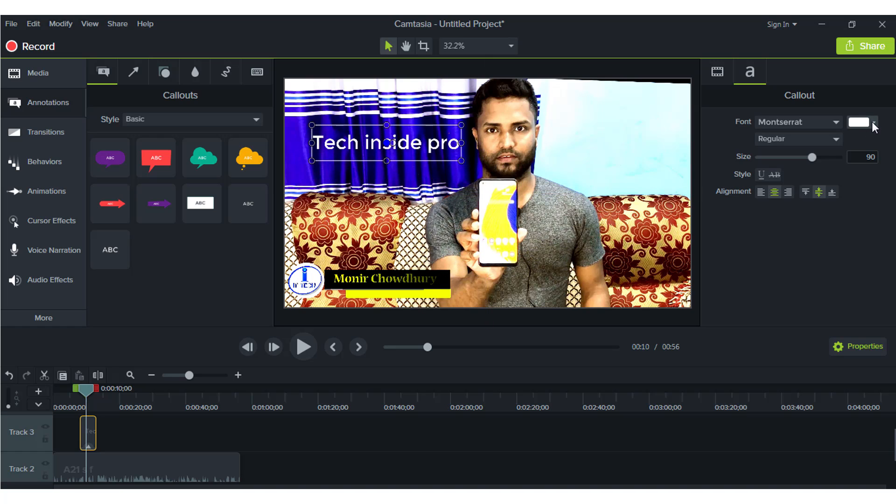
pyautogui.click(871, 124)
pyautogui.click(799, 161)
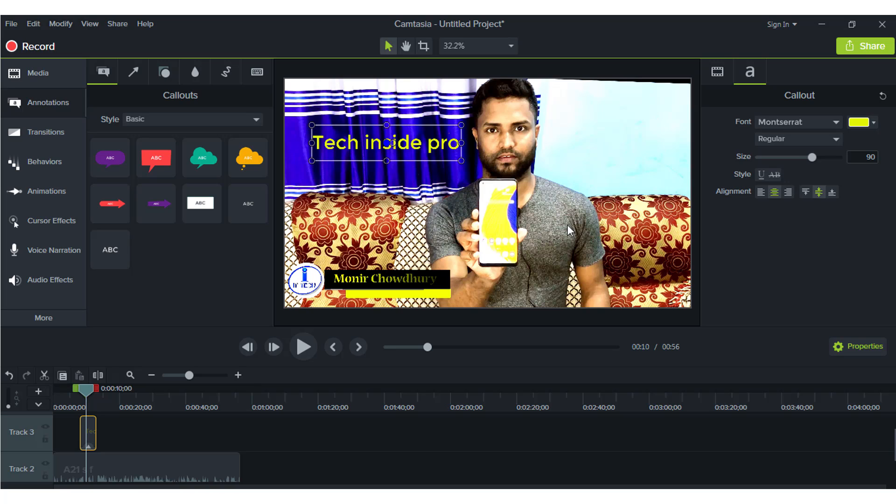
pyautogui.moveTo(429, 138); pyautogui.dragTo(423, 122)
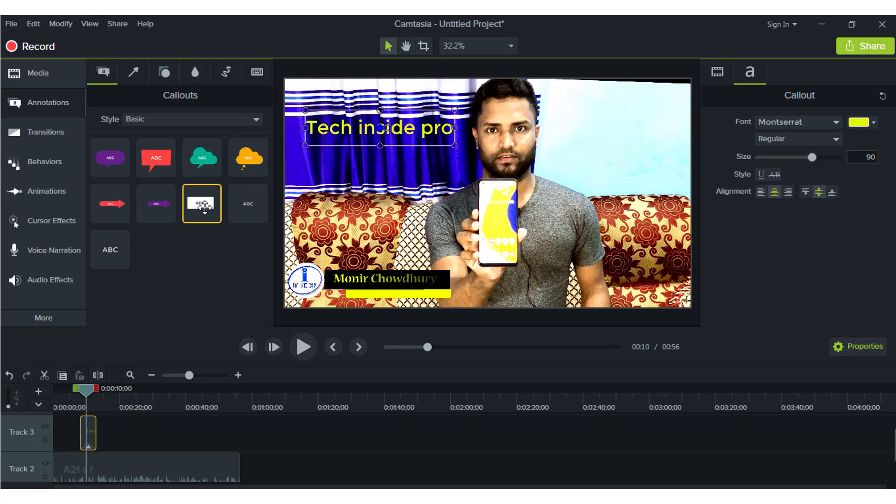
# - Add the white rectangle callout to Track 3 at about 0:00:16, then position and enlarge it over the blue curtain
pyautogui.moveTo(204, 205); pyautogui.dragTo(130, 441)
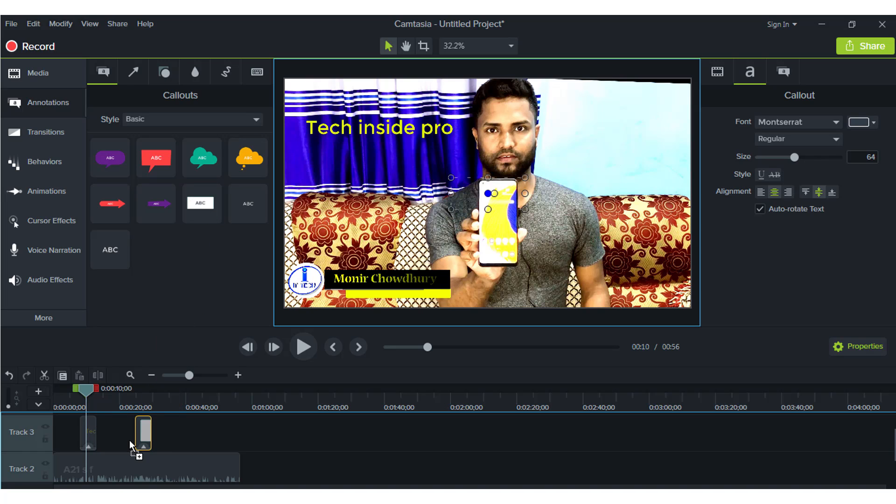
pyautogui.moveTo(89, 394); pyautogui.dragTo(113, 396)
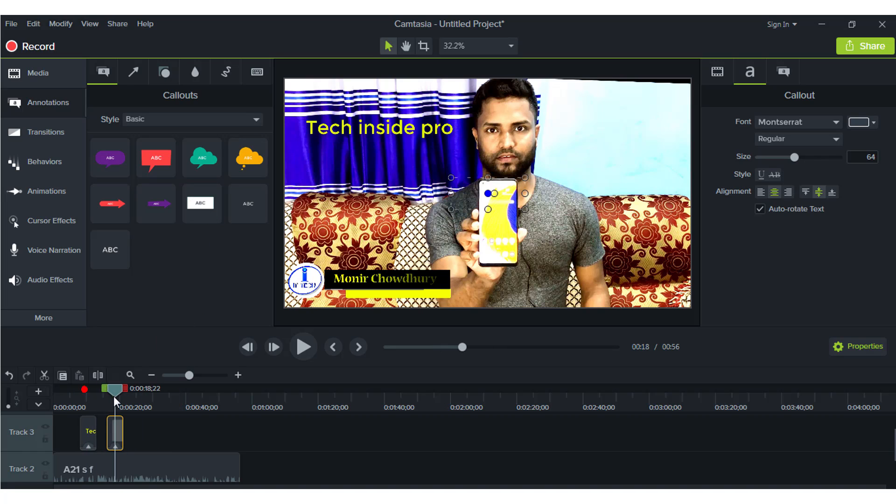
pyautogui.moveTo(469, 182); pyautogui.dragTo(322, 145)
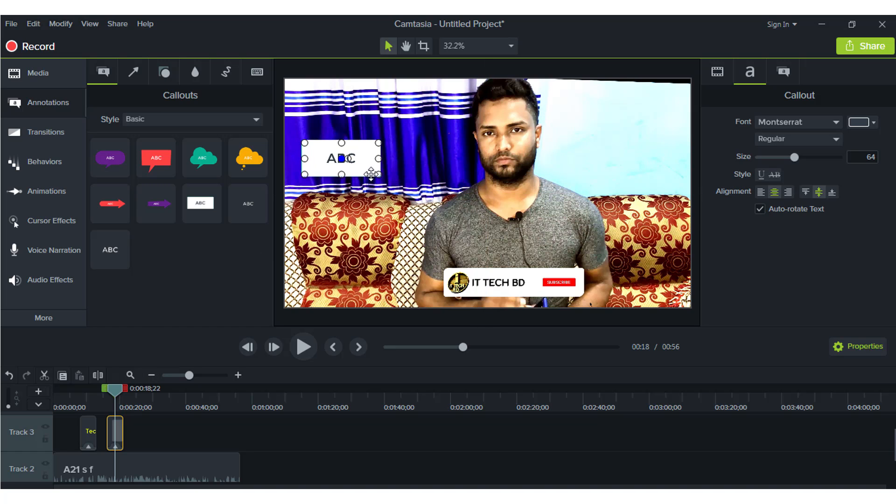
pyautogui.moveTo(378, 174); pyautogui.dragTo(479, 193)
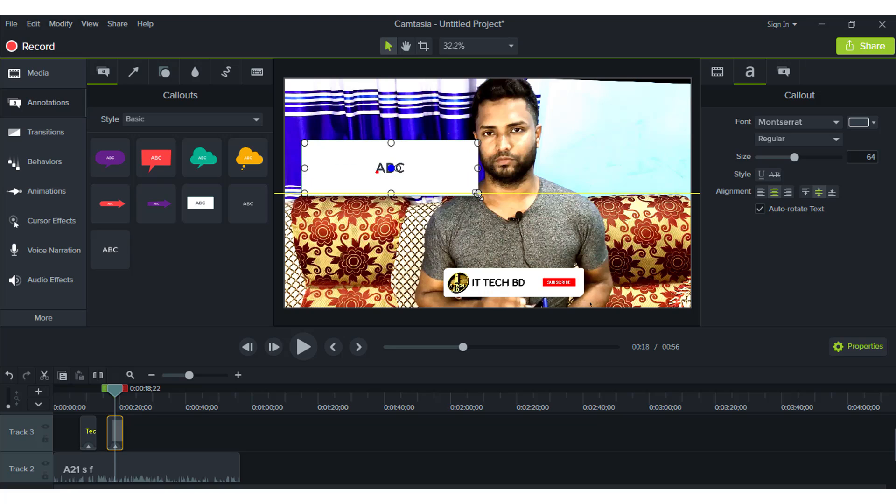
# - Replace the white rectangle callout's text with "Tech inside pro"
pyautogui.click(379, 172)
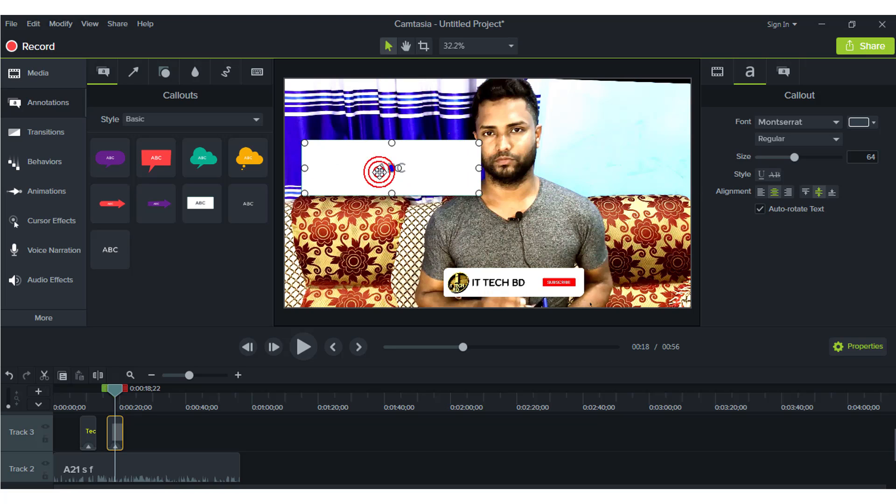
pyautogui.press('BackSpace')
pyautogui.write('Te')
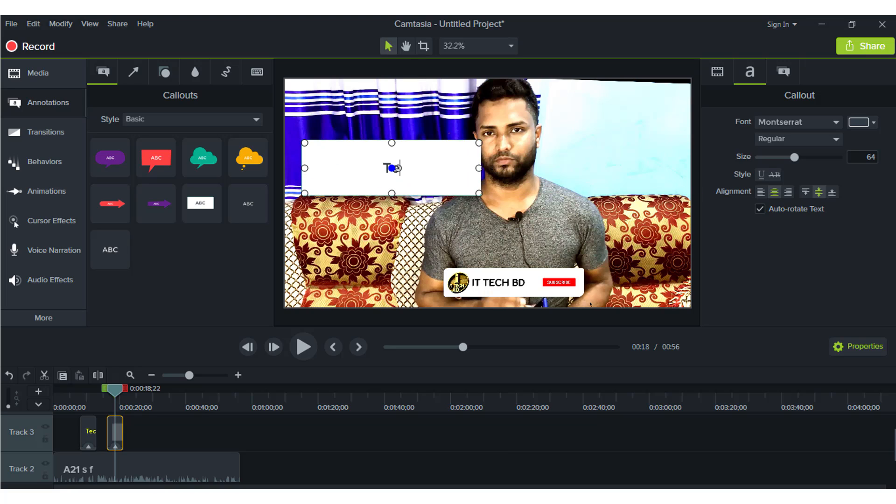
pyautogui.write('ch insid')
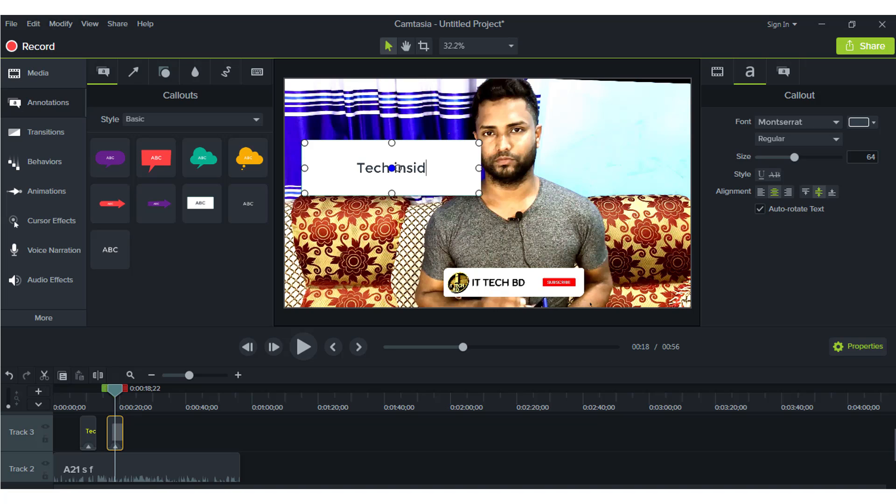
pyautogui.write('e pro')
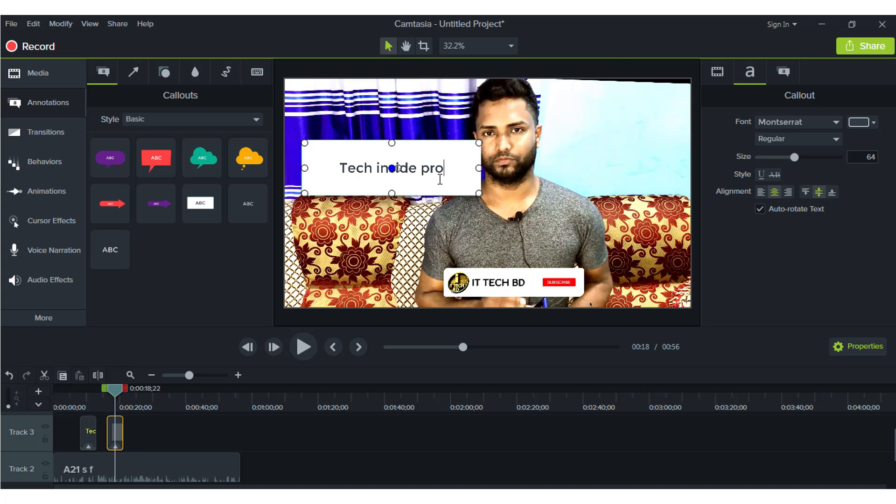
# - Color all of the rectangle callout's text yellow
pyautogui.moveTo(449, 167); pyautogui.dragTo(342, 170)
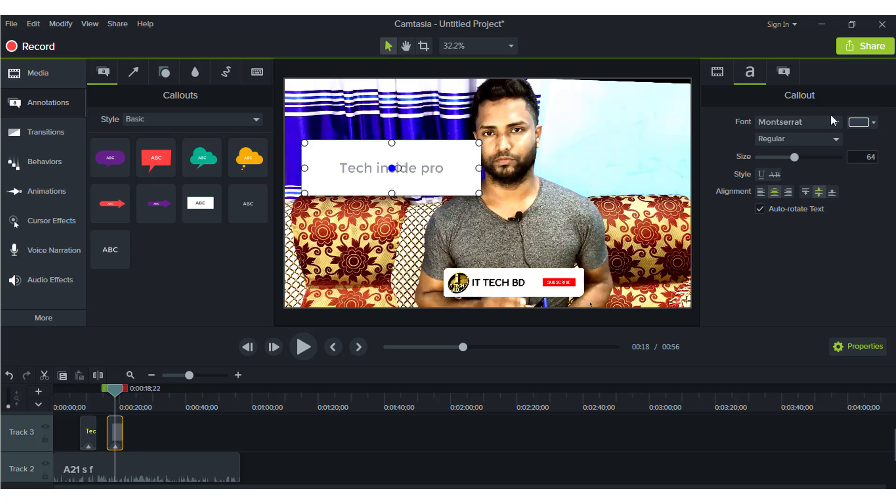
pyautogui.click(874, 123)
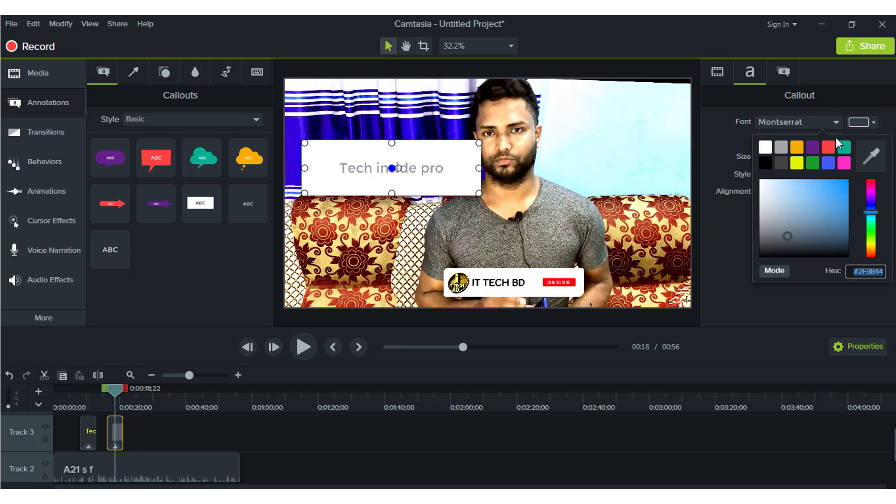
pyautogui.click(796, 163)
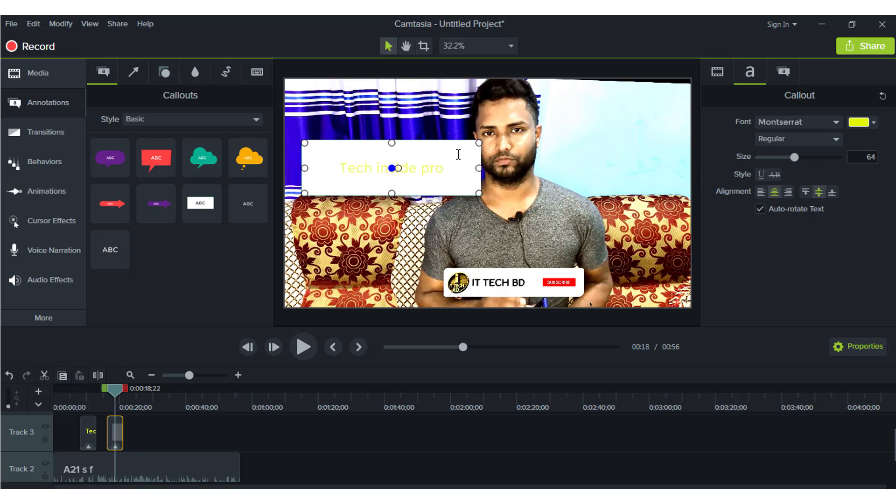
pyautogui.click(456, 153)
# - Change the rectangle callout's fill to solid black and shrink the box to fit closely around its text
pyautogui.click(783, 72)
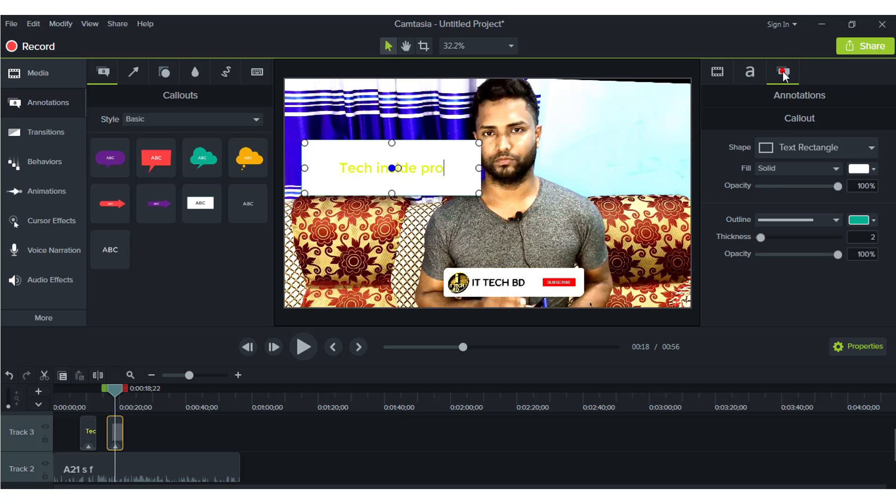
pyautogui.click(841, 147)
pyautogui.click(844, 149)
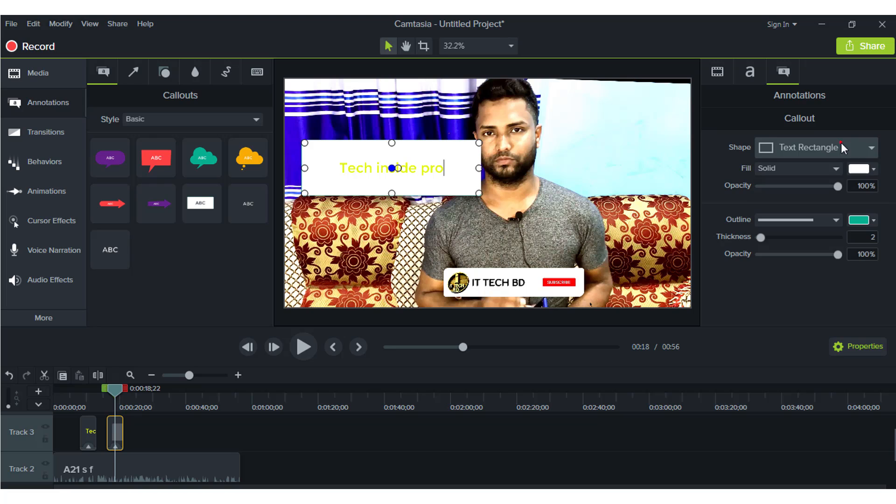
pyautogui.click(865, 169)
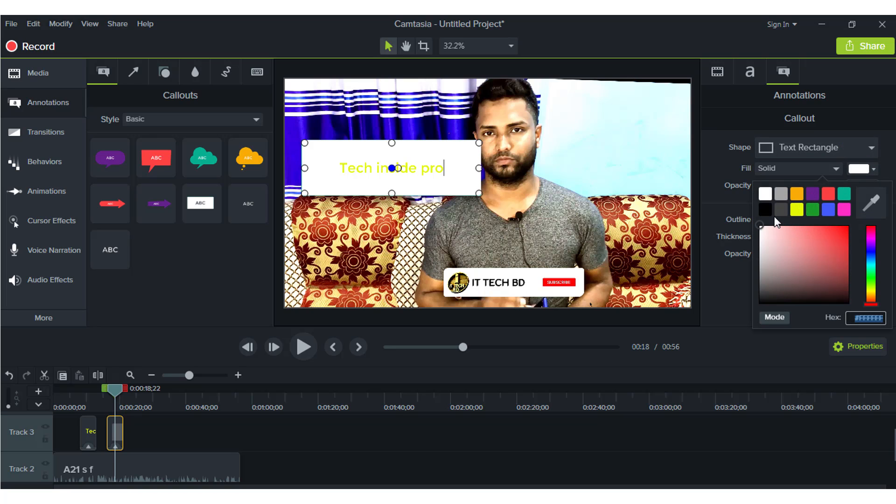
pyautogui.click(764, 209)
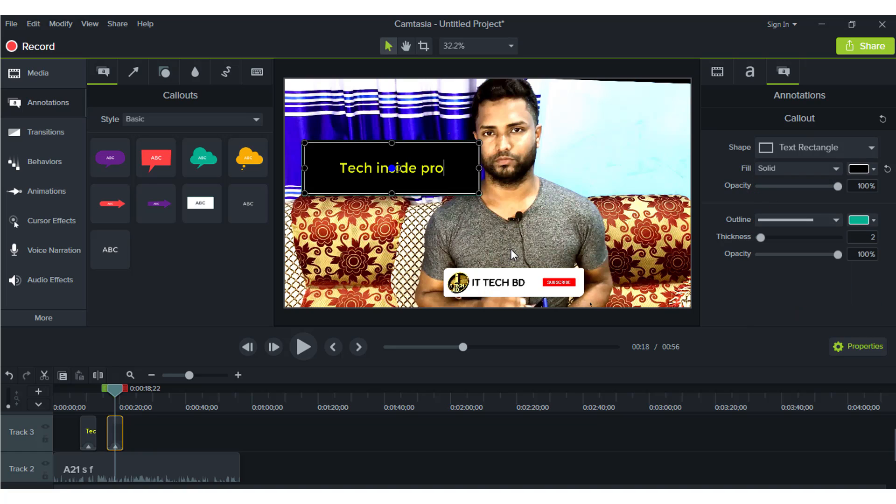
pyautogui.moveTo(479, 194); pyautogui.dragTo(426, 175)
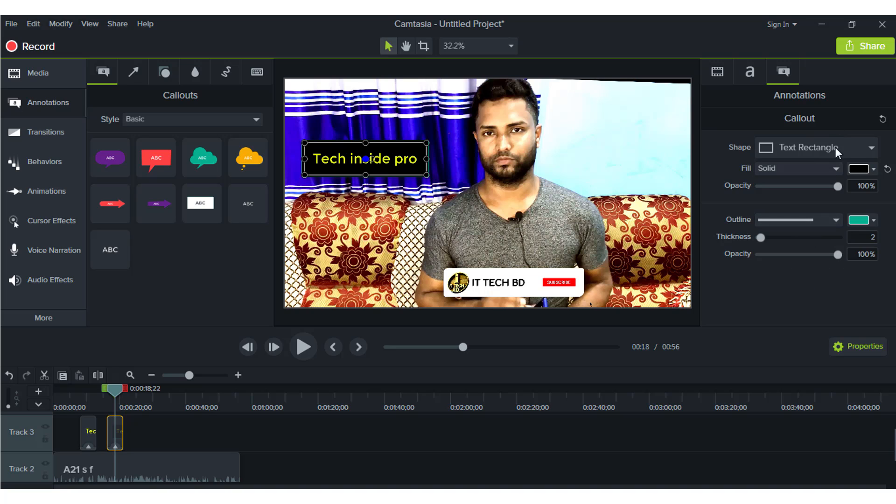
pyautogui.click(750, 71)
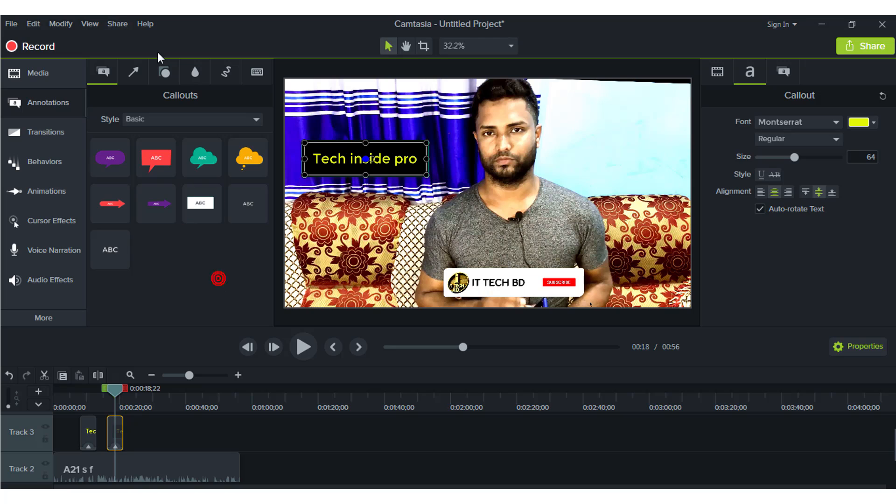
# - Add a Blur annotation to Track 3 at about 0:00:27, widen it and move it from the face onto the curtain
pyautogui.click(196, 79)
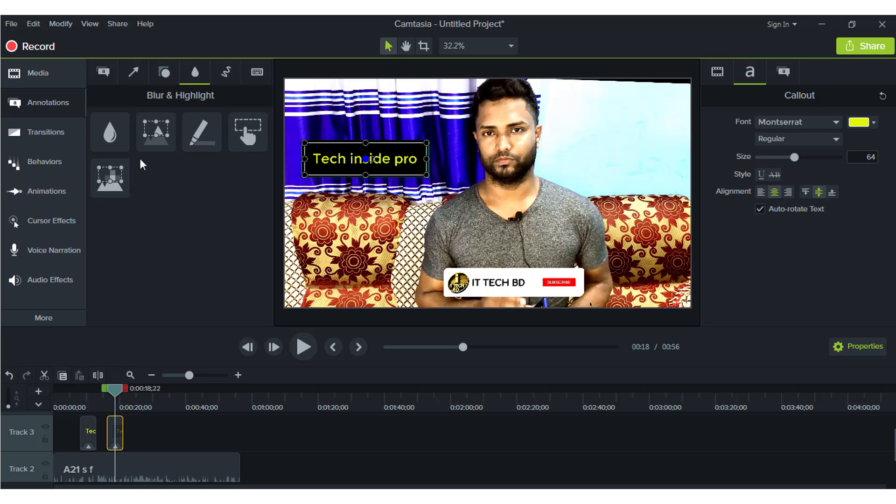
pyautogui.moveTo(110, 129)
pyautogui.mouseDown()
pyautogui.moveTo(145, 202)
pyautogui.moveTo(179, 424)
pyautogui.moveTo(159, 453)
pyautogui.moveTo(145, 412)
pyautogui.moveTo(154, 388)
pyautogui.mouseUp()
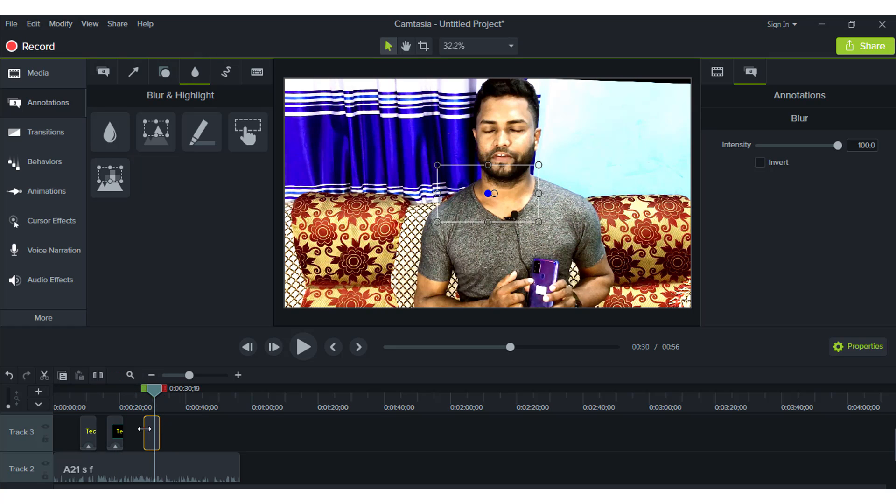
pyautogui.click(144, 429)
pyautogui.moveTo(463, 210); pyautogui.dragTo(475, 149)
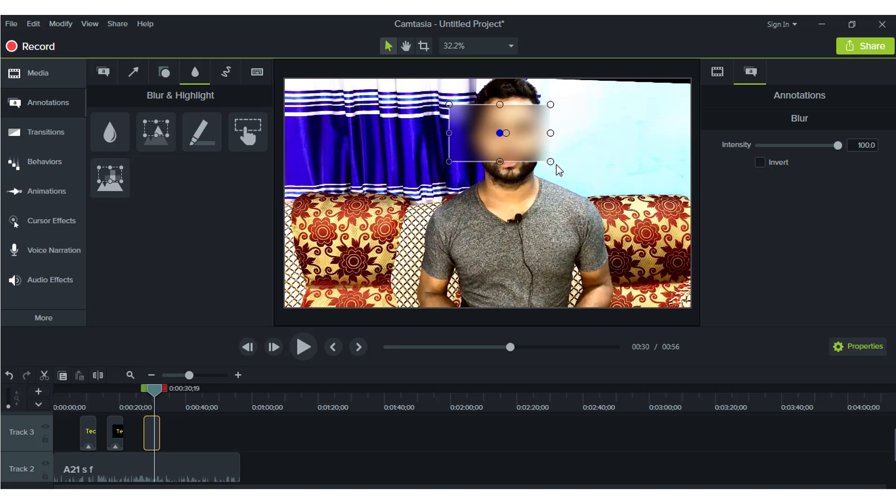
pyautogui.moveTo(551, 161); pyautogui.dragTo(583, 161)
pyautogui.moveTo(495, 147); pyautogui.dragTo(337, 152)
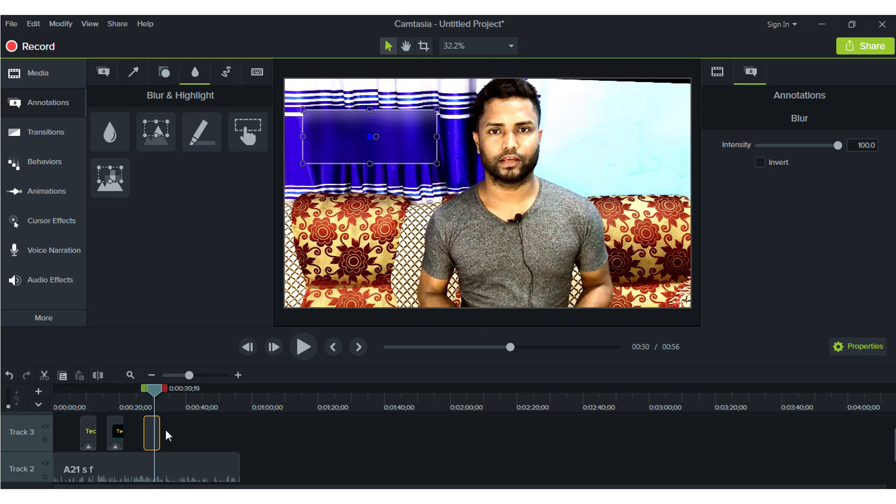
# - Add the Sketch Motion circle to Track 3 at about 0:00:38 and enlarge it around the man's head
pyautogui.click(227, 73)
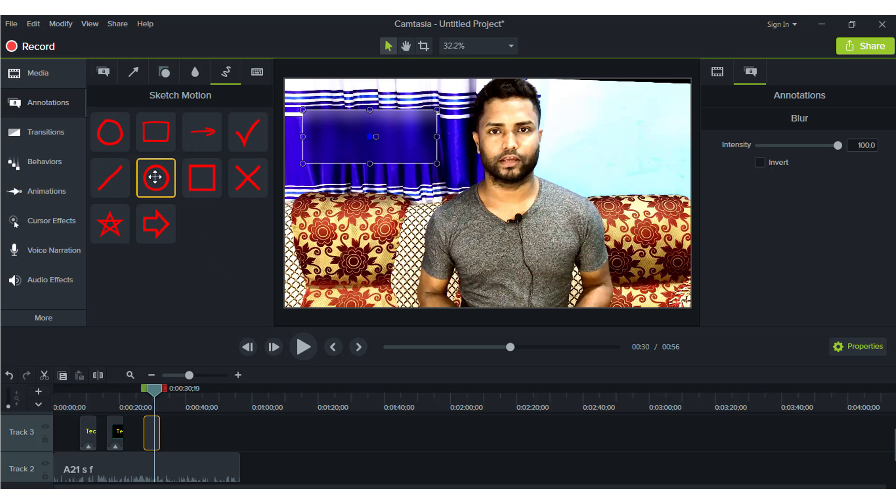
pyautogui.moveTo(154, 175)
pyautogui.mouseDown()
pyautogui.moveTo(188, 436)
pyautogui.moveTo(178, 436)
pyautogui.mouseUp()
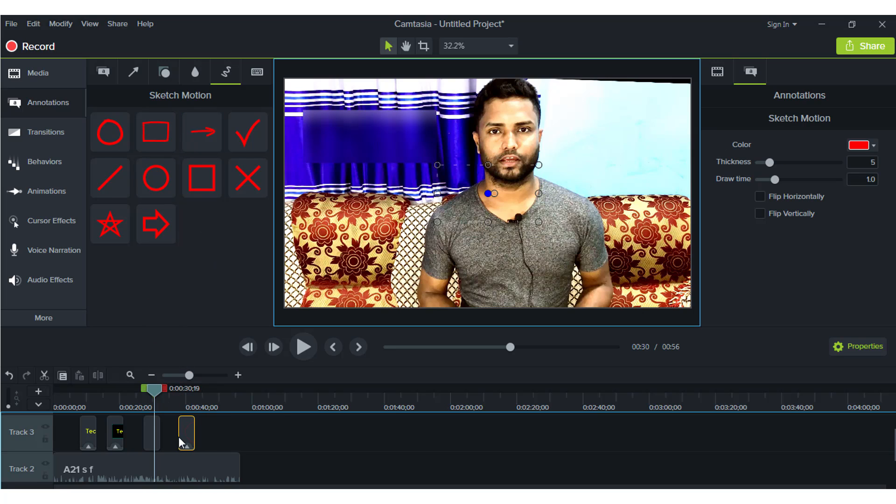
pyautogui.moveTo(157, 393); pyautogui.dragTo(187, 393)
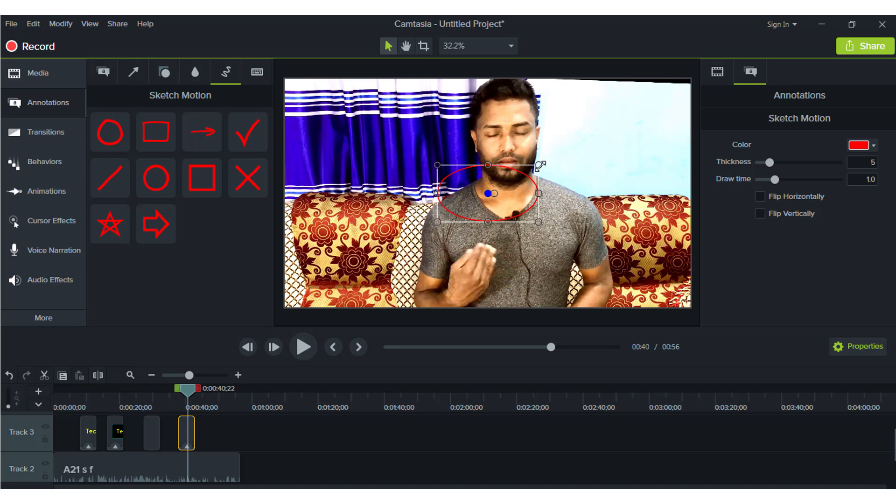
pyautogui.moveTo(540, 165)
pyautogui.mouseDown()
pyautogui.moveTo(581, 71)
pyautogui.moveTo(579, 84)
pyautogui.mouseUp()
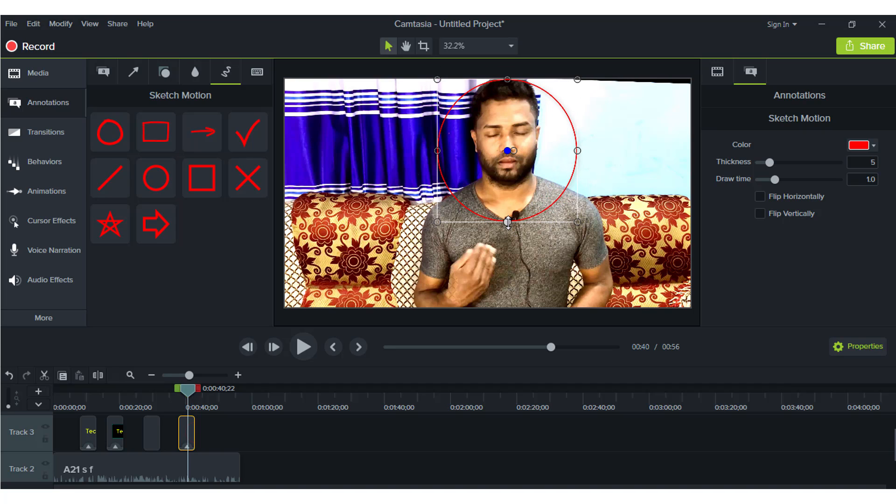
# - Reduce the sketch circle's height to fit the man's head and restyle it green with a thickness of 14
pyautogui.moveTo(507, 221); pyautogui.dragTo(507, 205)
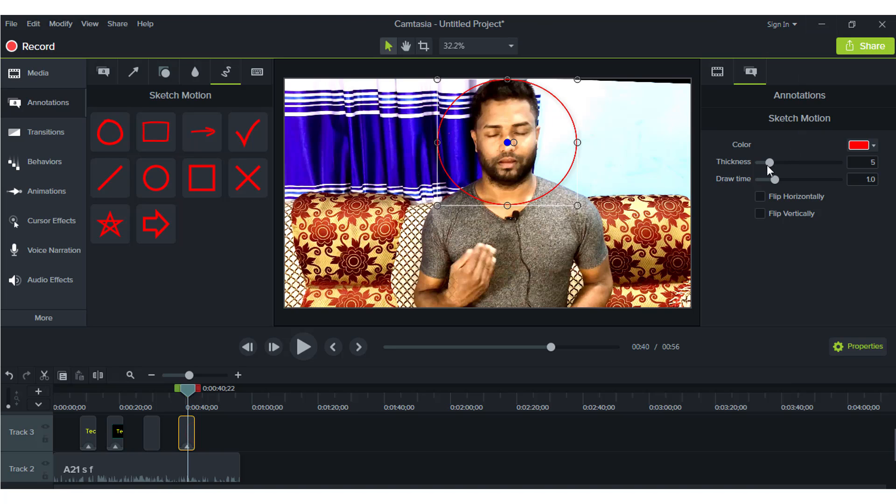
pyautogui.moveTo(766, 165); pyautogui.dragTo(817, 160)
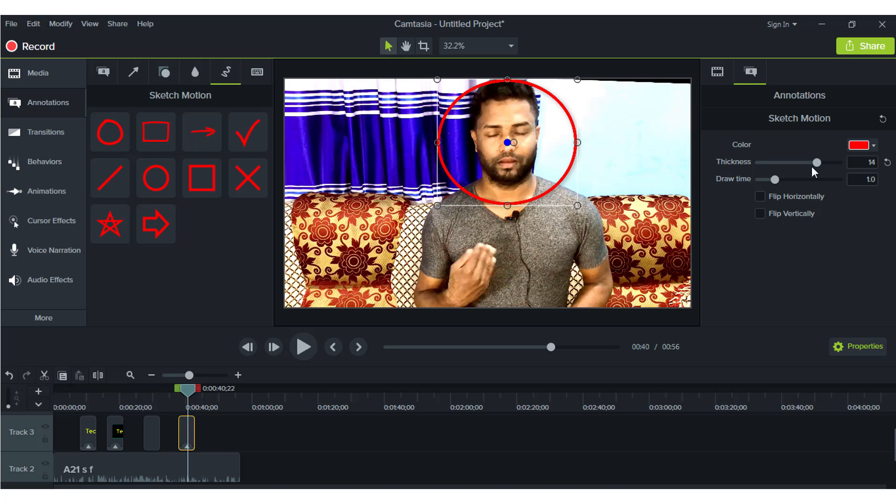
pyautogui.click(861, 145)
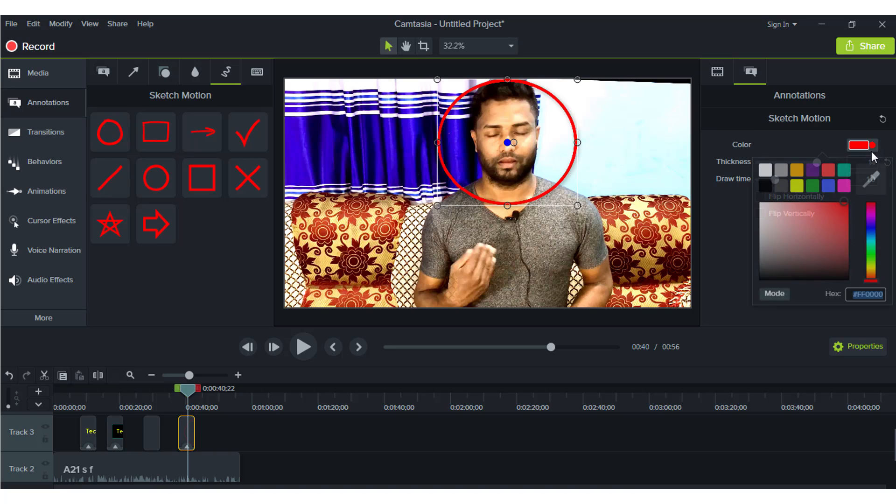
pyautogui.click(813, 188)
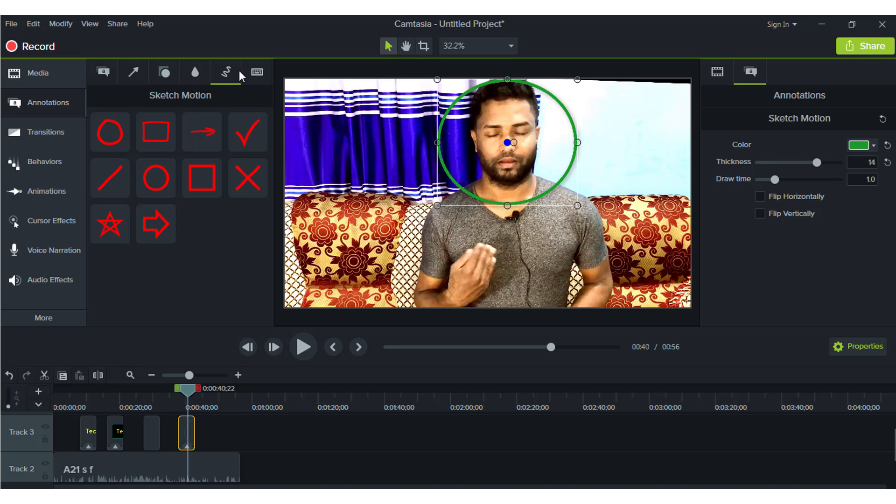
# - Add a gray Ctrl+A keystroke callout to Track 3 at about 0:00:52, enlarge it and place it over the sofa beside the man
pyautogui.click(137, 74)
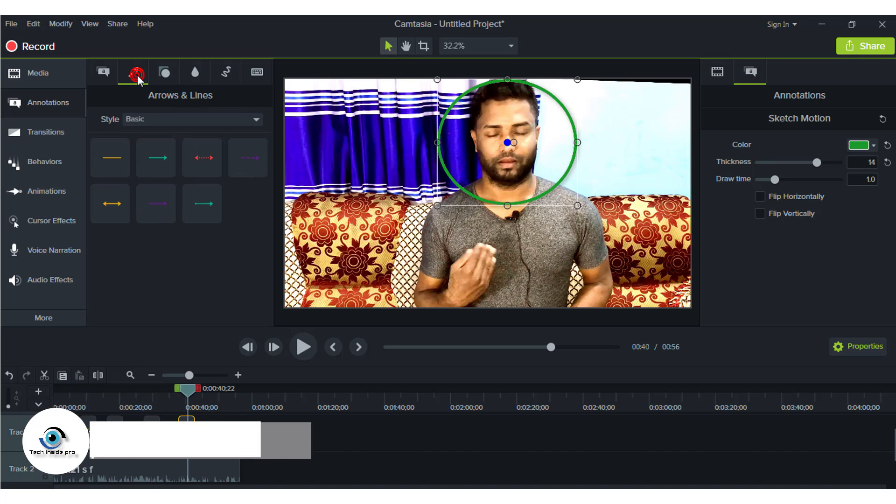
pyautogui.click(257, 75)
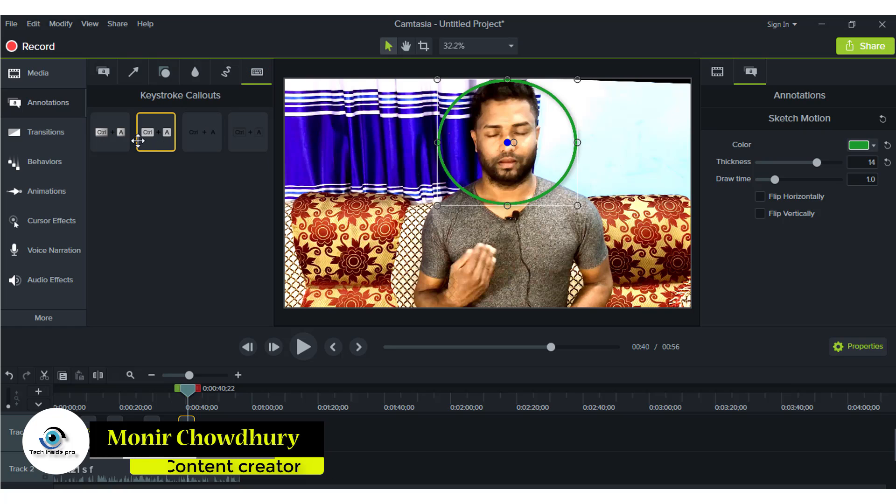
pyautogui.moveTo(154, 133); pyautogui.dragTo(226, 389)
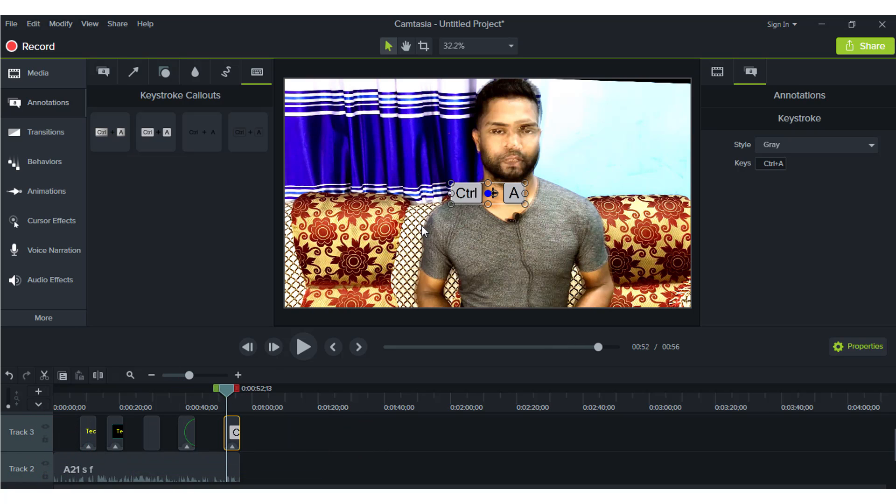
pyautogui.moveTo(454, 193); pyautogui.dragTo(439, 295)
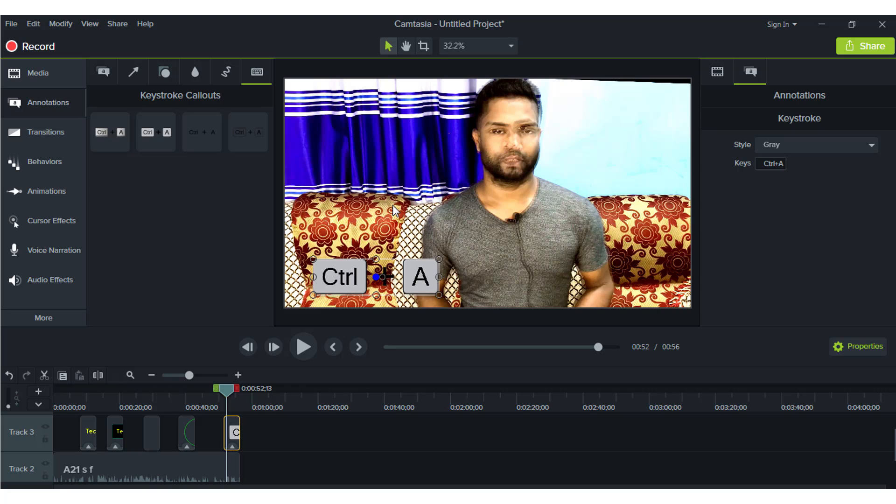
# - Move the Ctrl+A keystroke callout up from the sofa onto the blue curtain
pyautogui.press('alt')
pyautogui.rightClick(421, 278)
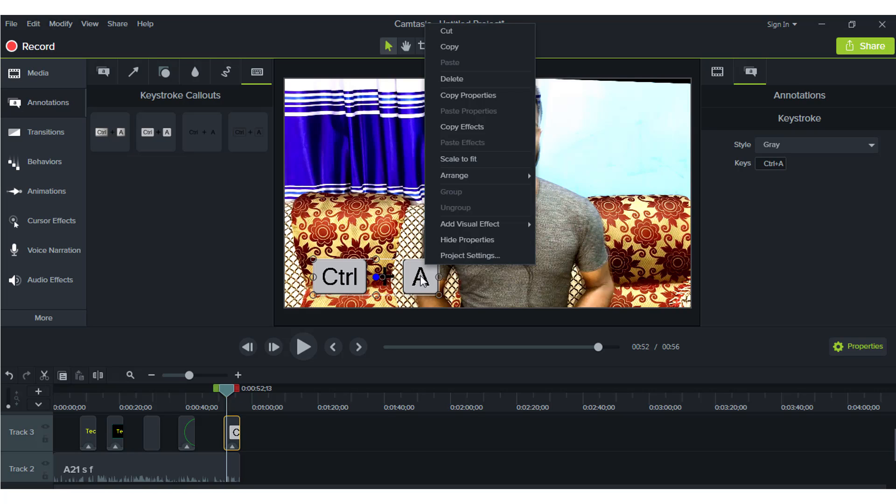
pyautogui.click(418, 278)
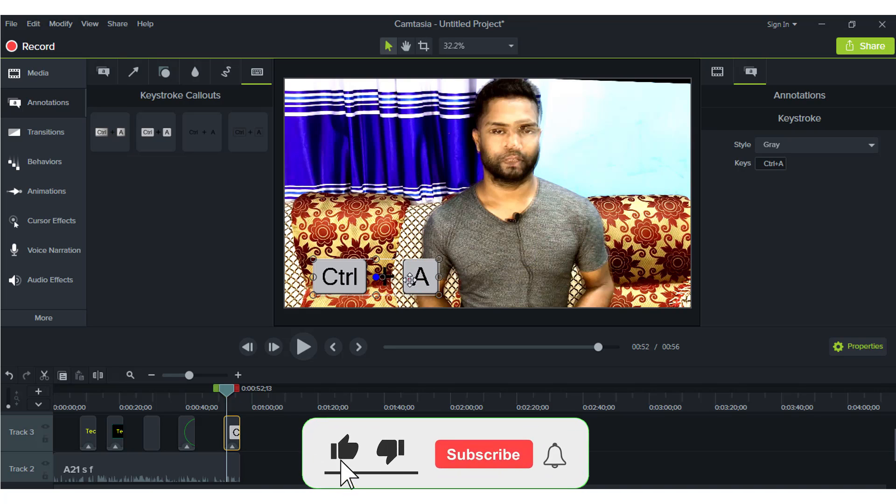
pyautogui.moveTo(428, 271); pyautogui.dragTo(416, 151)
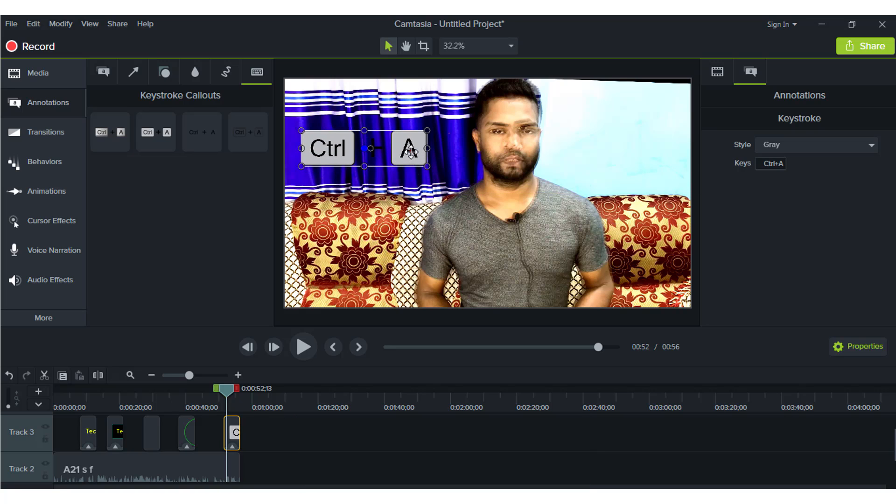
pyautogui.press('v')
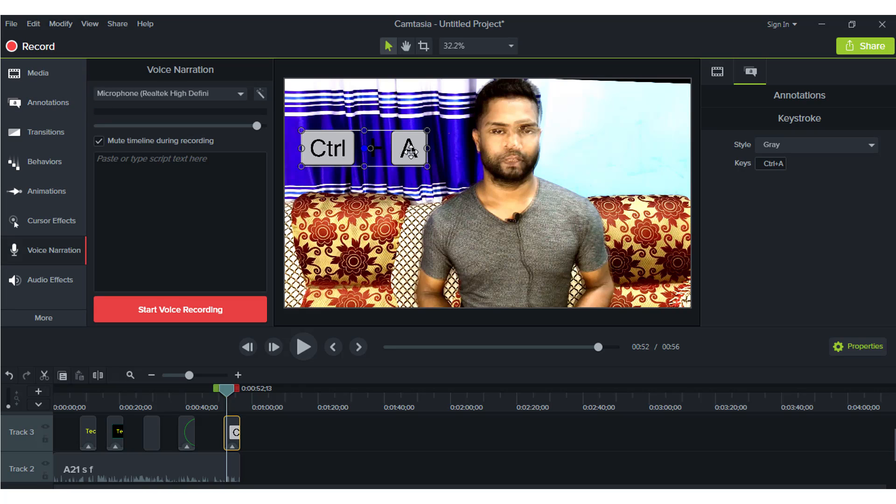
pyautogui.press('b')
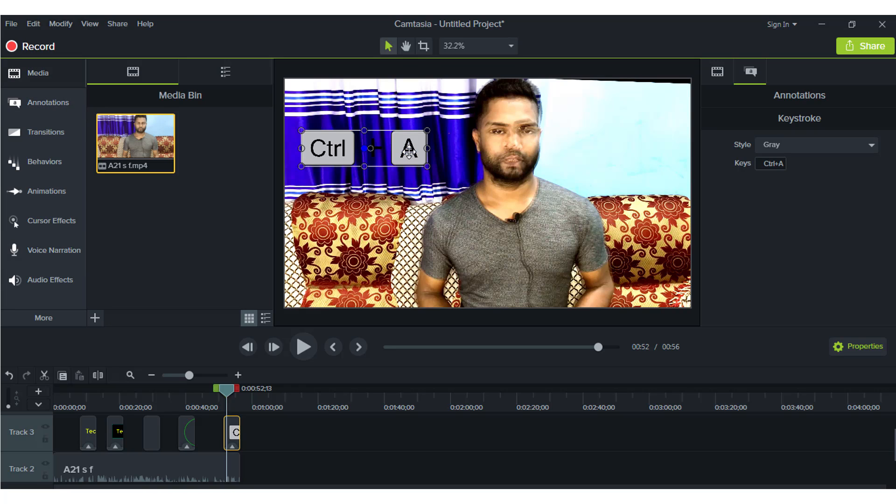
pyautogui.rightClick(409, 151)
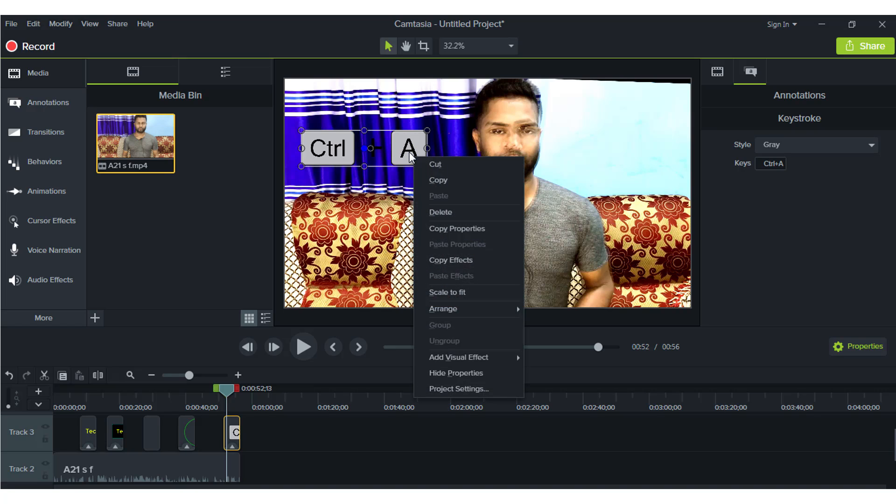
pyautogui.click(383, 151)
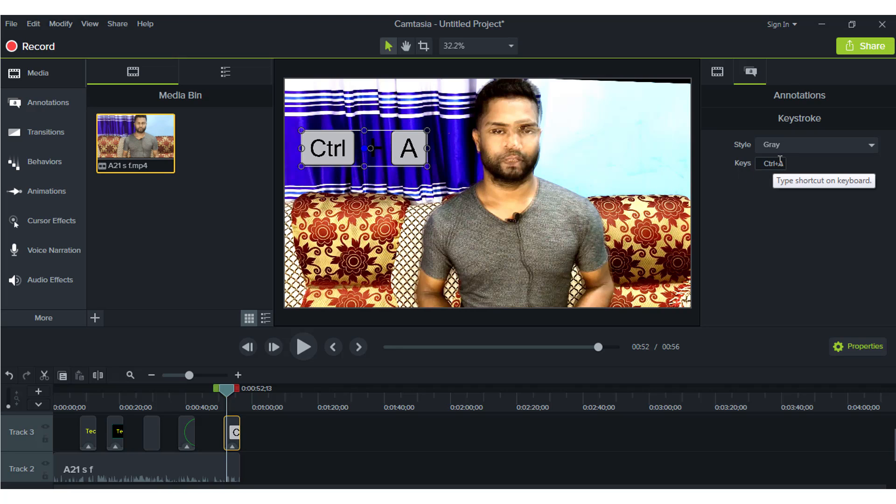
# - Change the keystroke callout's style to Traditional
pyautogui.click(791, 145)
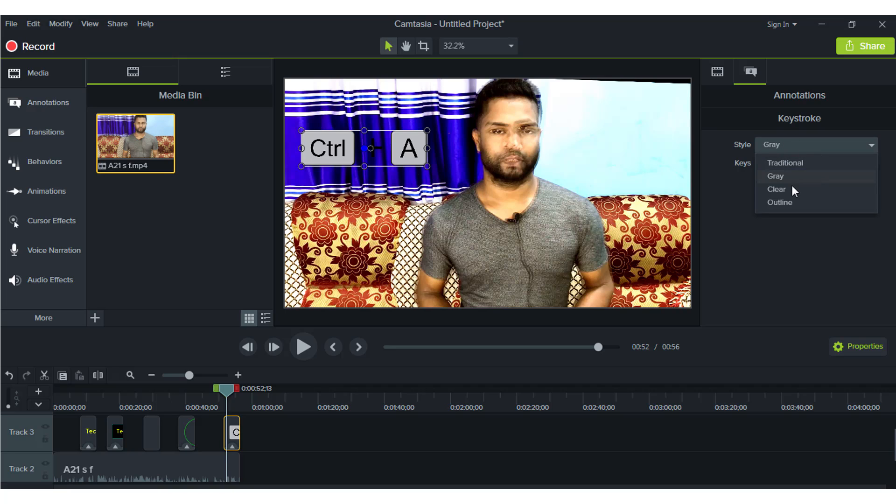
pyautogui.click(800, 163)
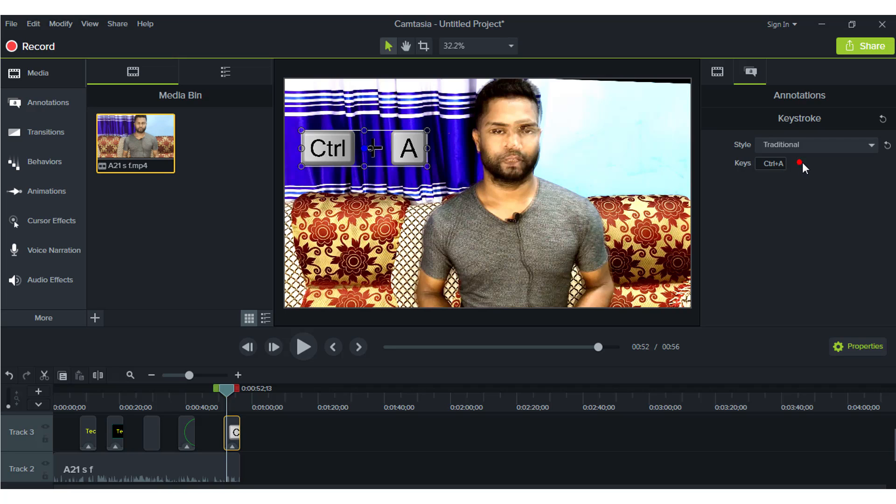
# - Try Alt, A, Right, Up, Left, End, Return and Back as the callout's keys, and return it to Ctrl+A
pyautogui.click(766, 164)
pyautogui.press('alt')
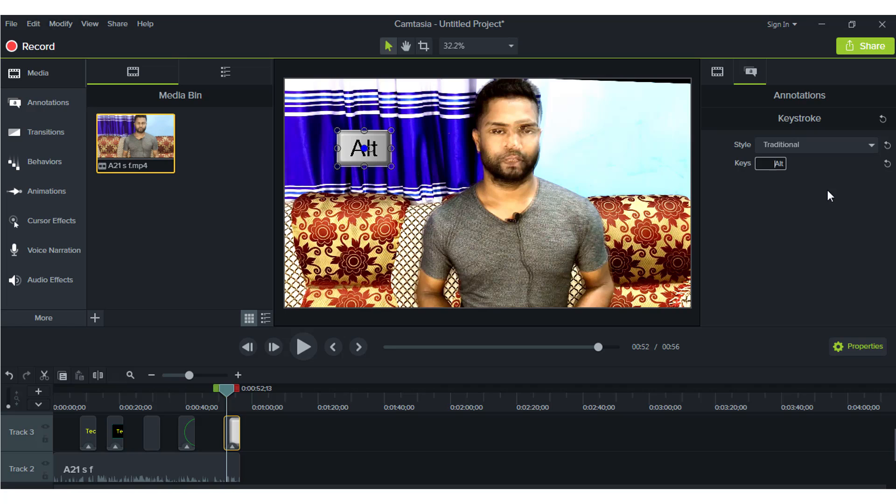
pyautogui.press('a')
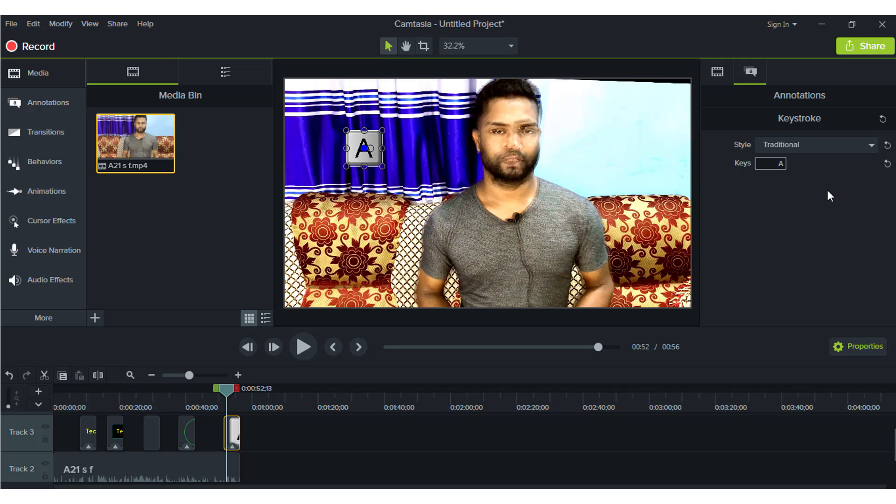
pyautogui.press('alt')
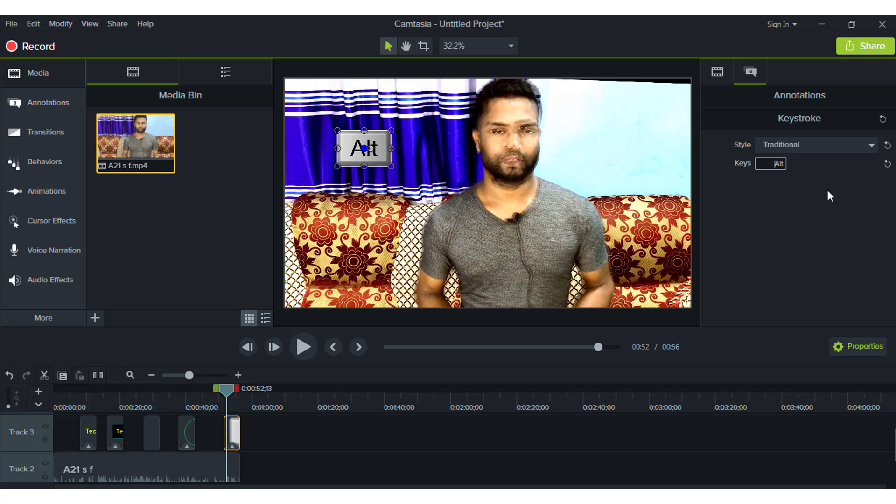
pyautogui.click(783, 166)
pyautogui.press('Right')
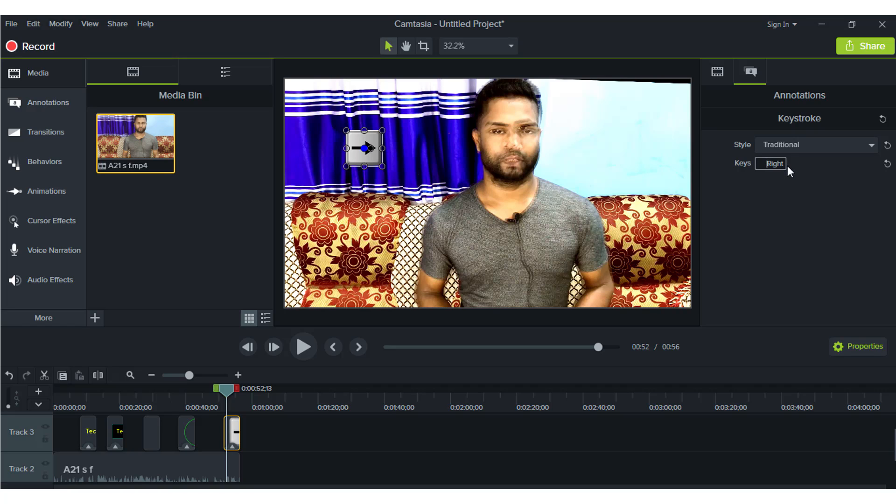
pyautogui.press('Up')
pyautogui.press('Left')
pyautogui.press('End')
pyautogui.press('Return')
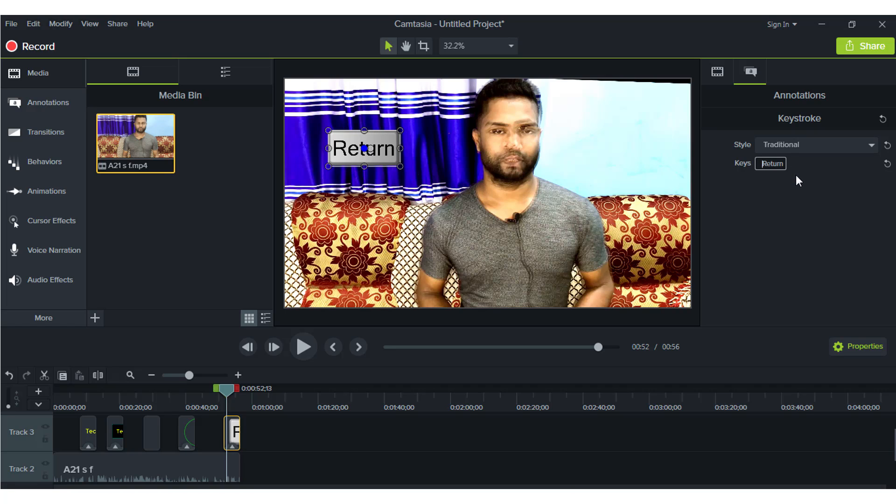
pyautogui.press('BackSpace')
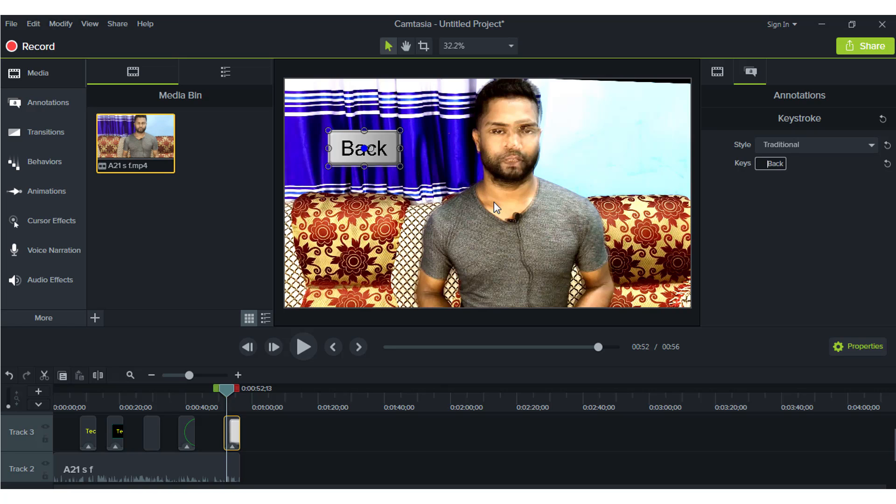
pyautogui.press('ctrl')
pyautogui.hotkey('ctrl', 'a')
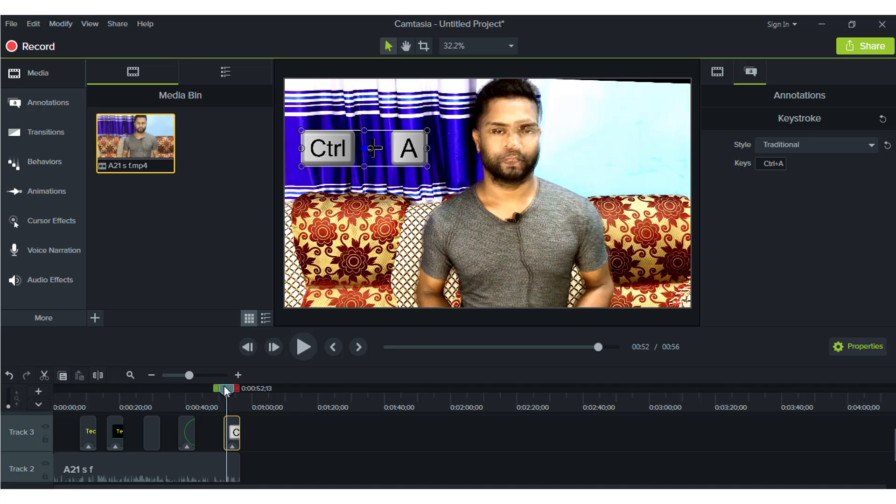
# - Look through the available transitions, behaviors, animations and cursor effects, and preview the video from about 0:00:02
pyautogui.moveTo(224, 387); pyautogui.dragTo(61, 387)
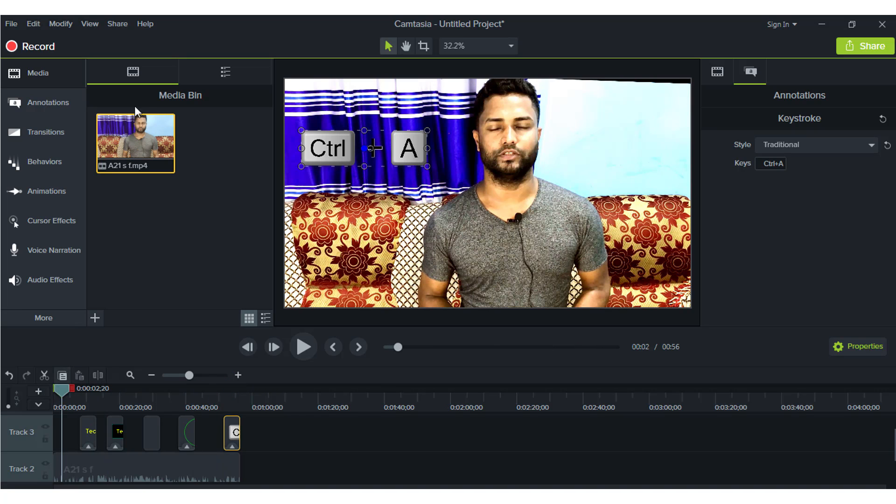
pyautogui.click(61, 172)
pyautogui.click(68, 137)
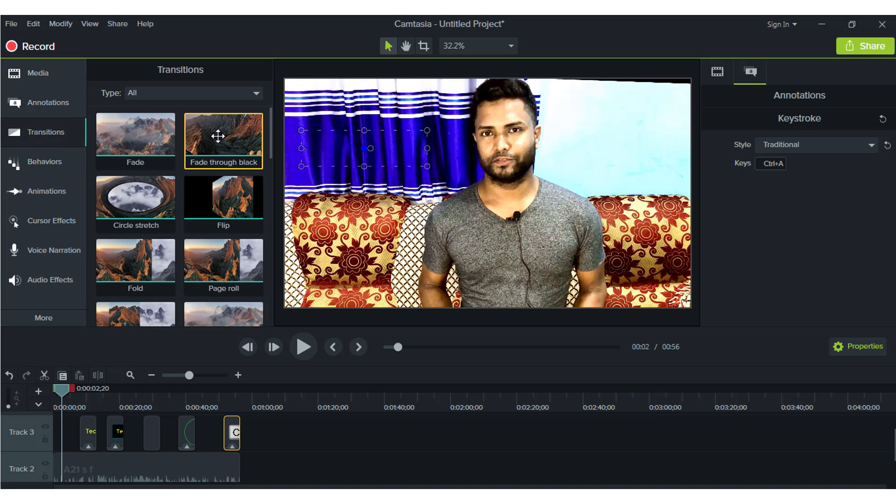
pyautogui.click(59, 161)
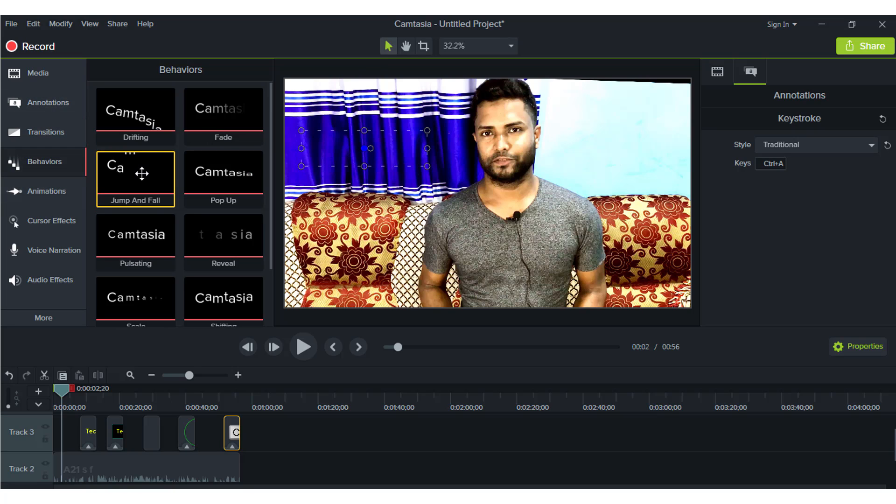
pyautogui.click(70, 194)
pyautogui.click(63, 221)
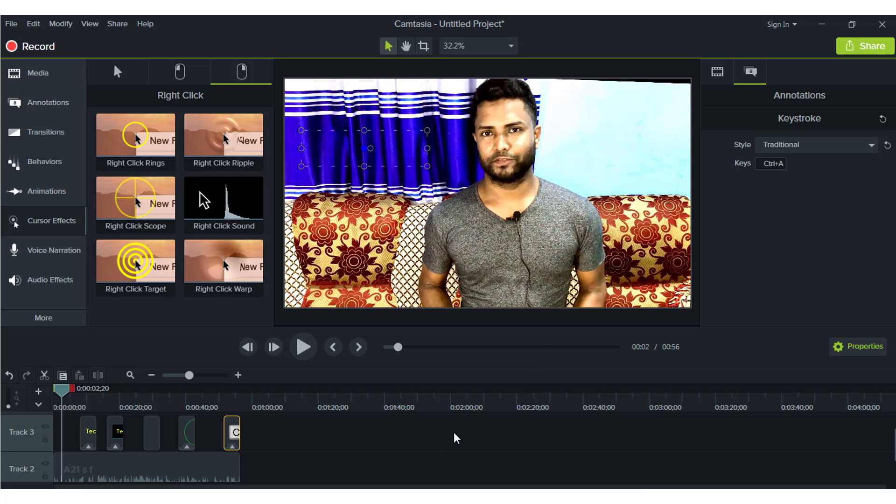
pyautogui.click(308, 351)
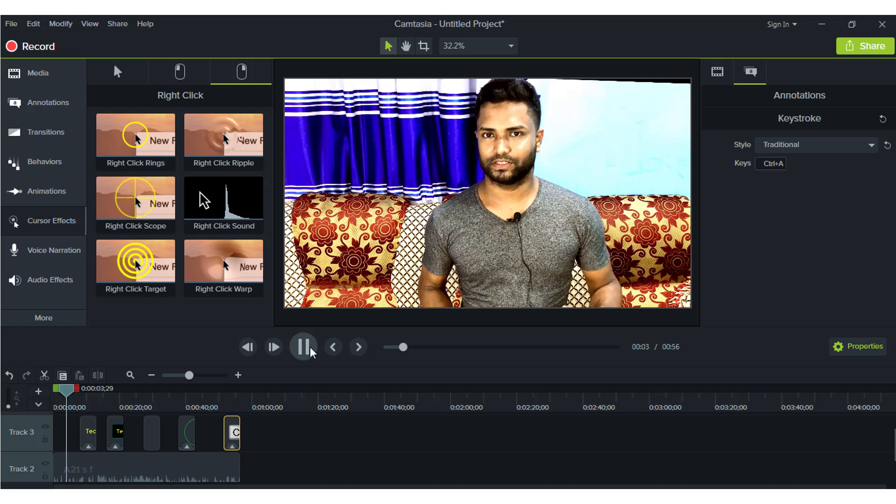
pyautogui.click(304, 348)
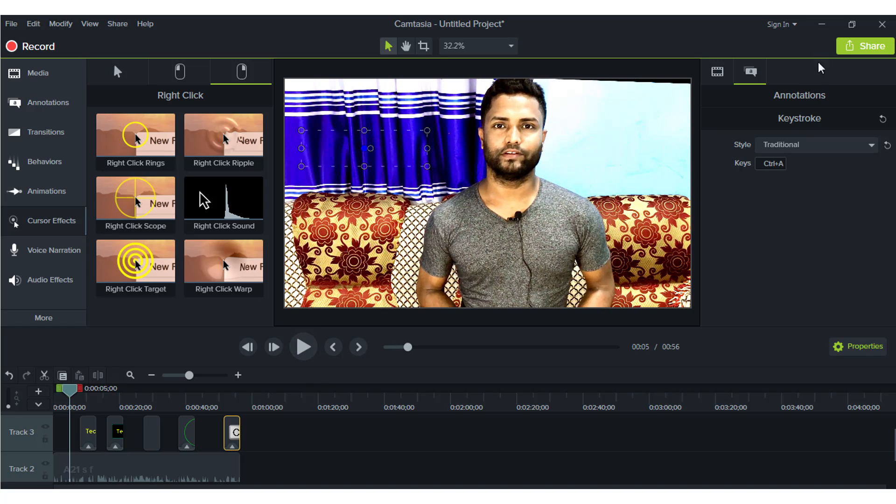
# - Start producing the video as a local file and review the available production presets, keeping Custom production settings
pyautogui.click(876, 48)
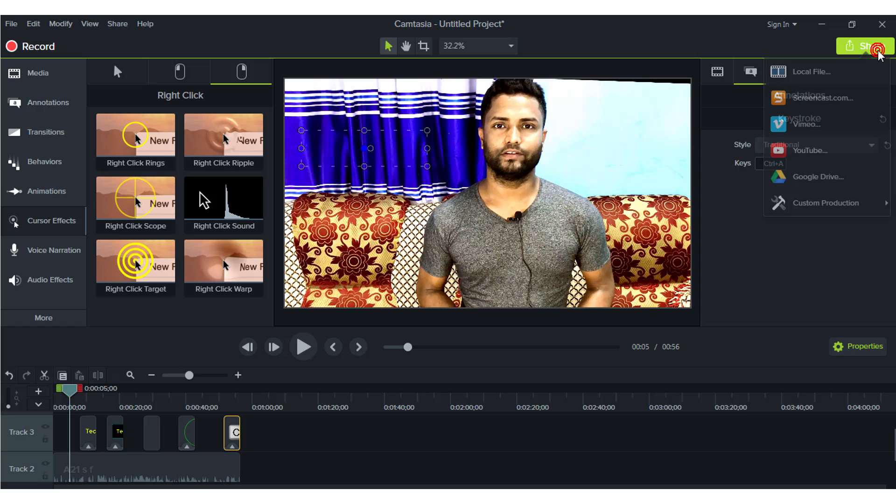
pyautogui.click(833, 76)
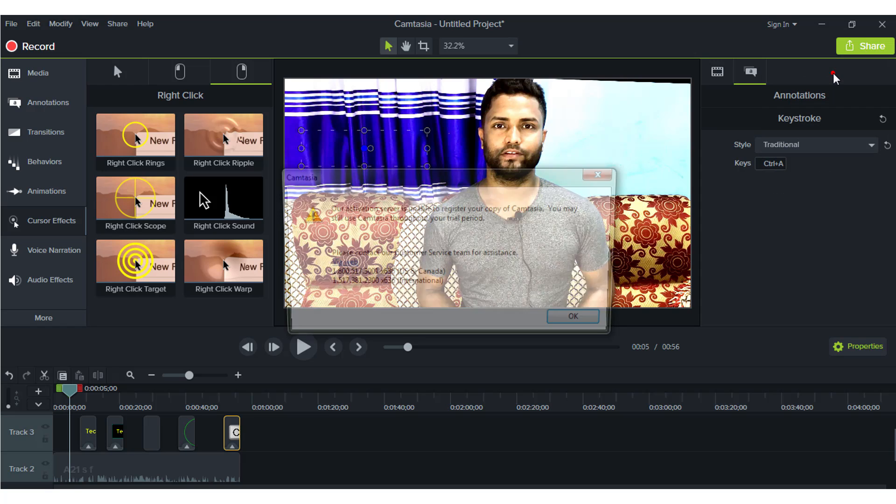
pyautogui.click(574, 320)
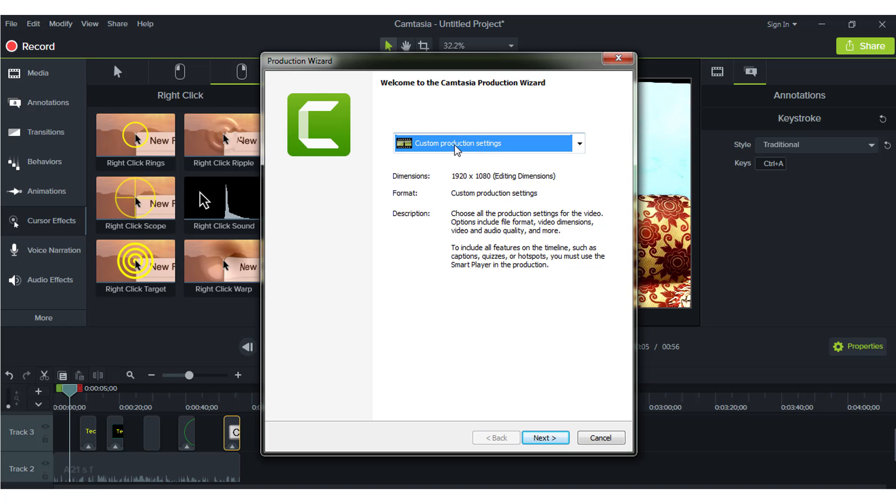
pyautogui.click(579, 144)
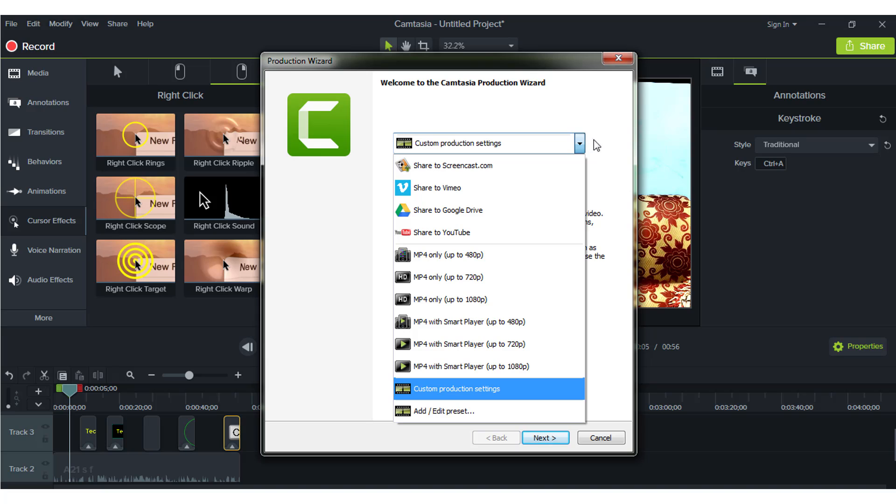
pyautogui.click(606, 142)
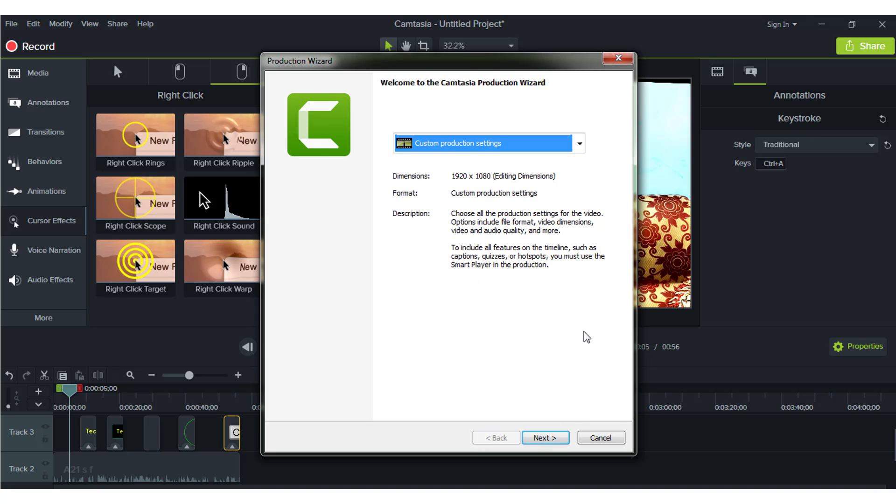
# - Review the production wizard's MP4 - Smart Player (HTML5) format, player options and video options, and close the wizard without producing
pyautogui.click(545, 438)
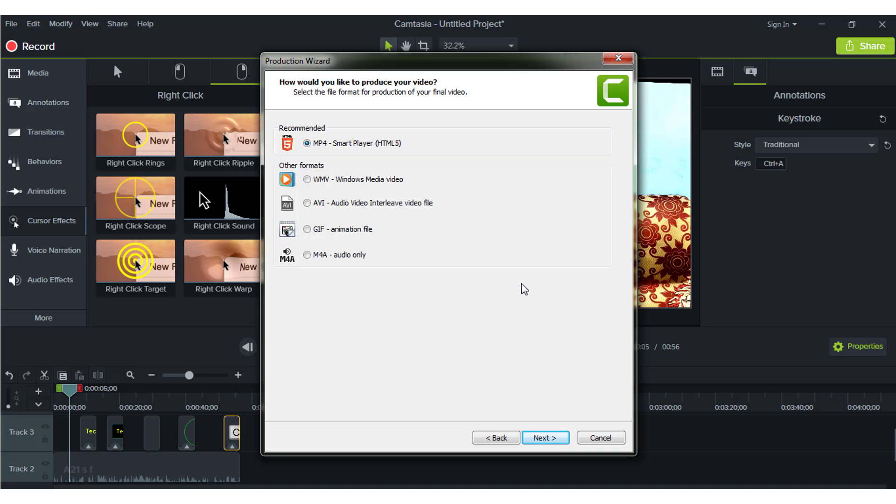
pyautogui.click(558, 439)
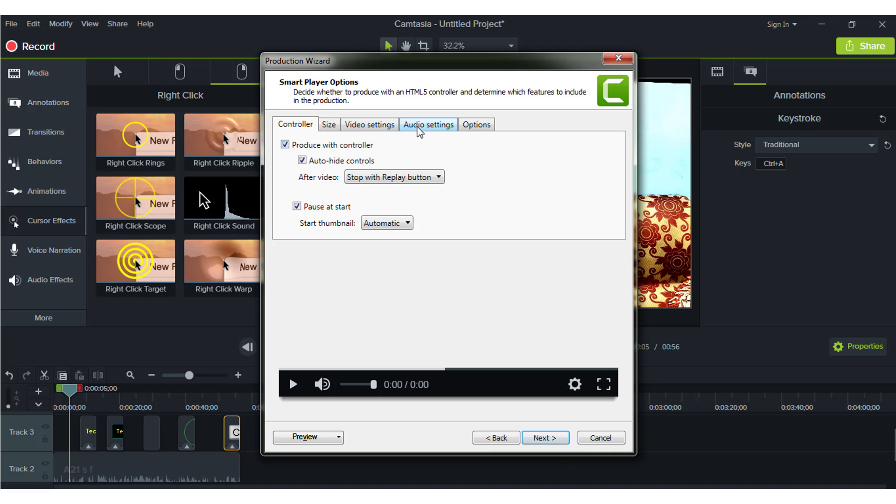
pyautogui.click(540, 439)
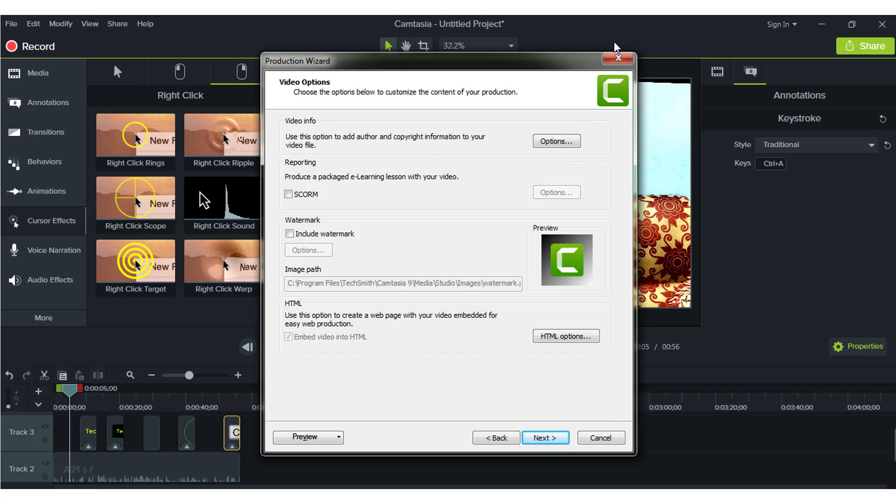
pyautogui.click(618, 57)
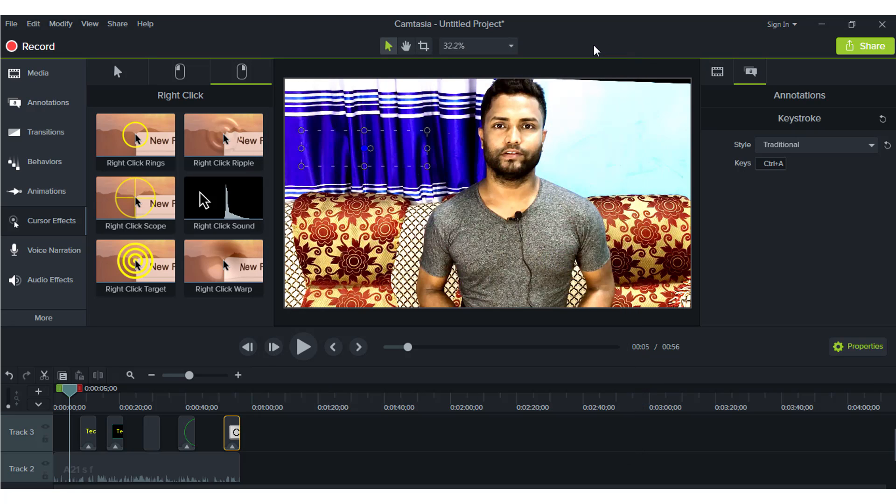
# - Return to the Media Bin, deselect the keystroke callout on the timeline, and bring up the screen recorder's window
pyautogui.click(72, 76)
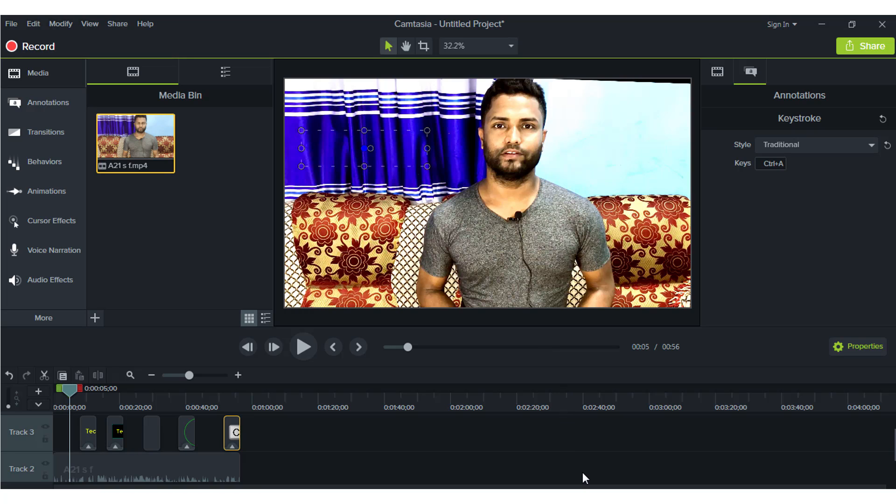
pyautogui.click(493, 456)
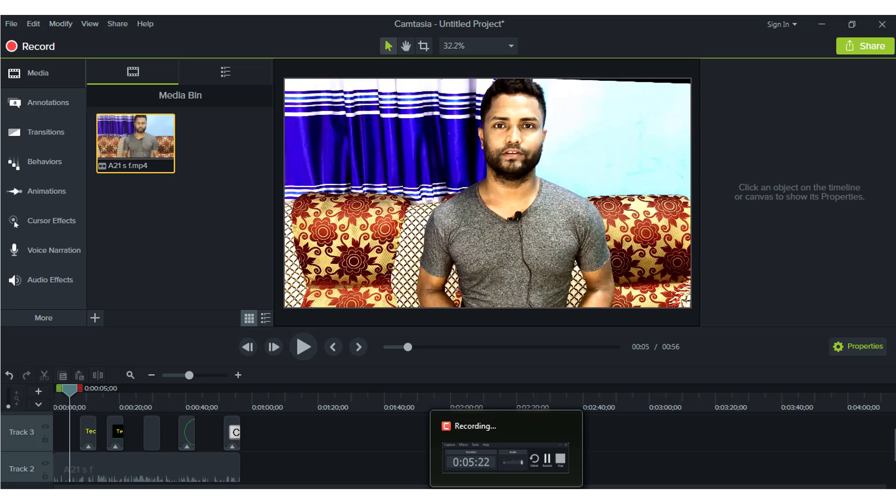
pyautogui.click(507, 498)
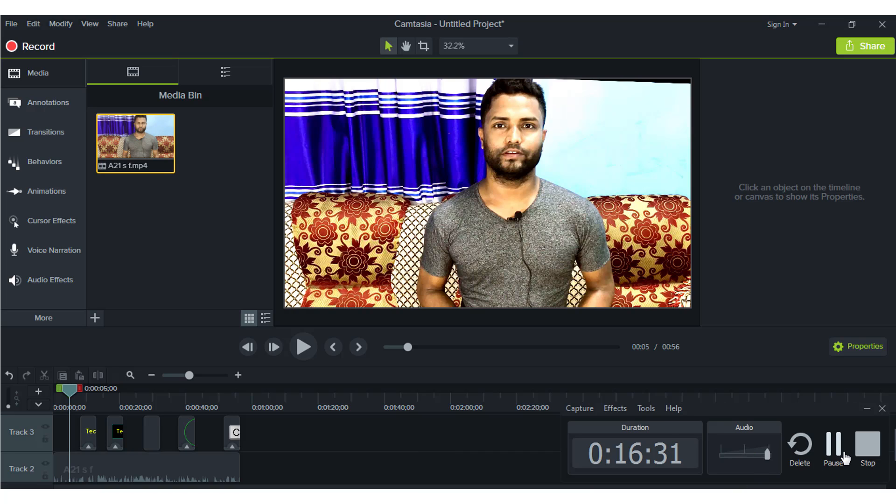